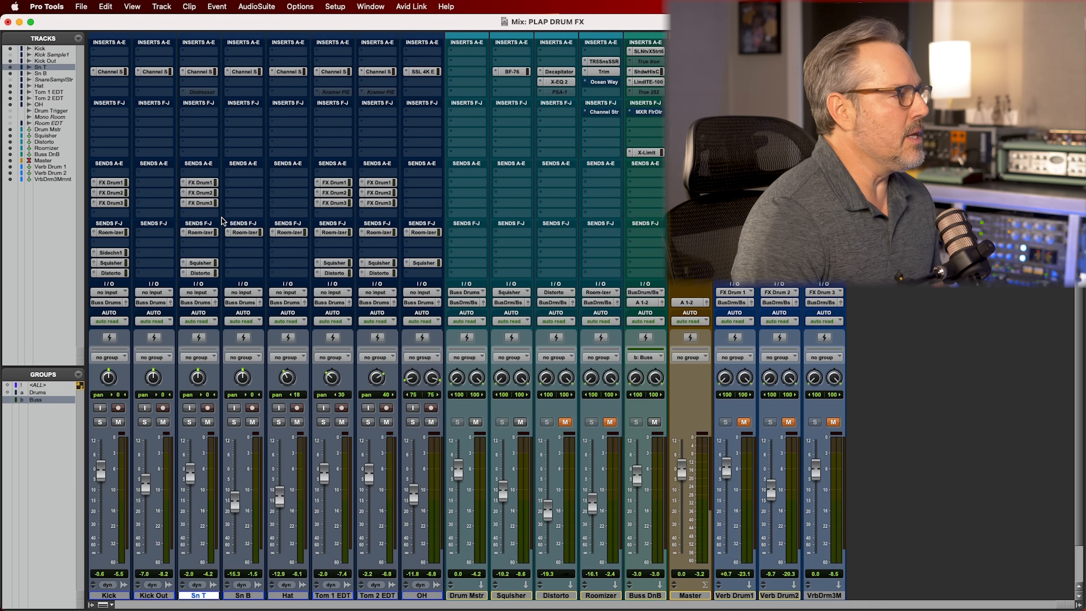
Inspect the channel strip inserts on the Kick, Kick Out and Sn T tracks, and close the plug-in window
left_click(110, 71)
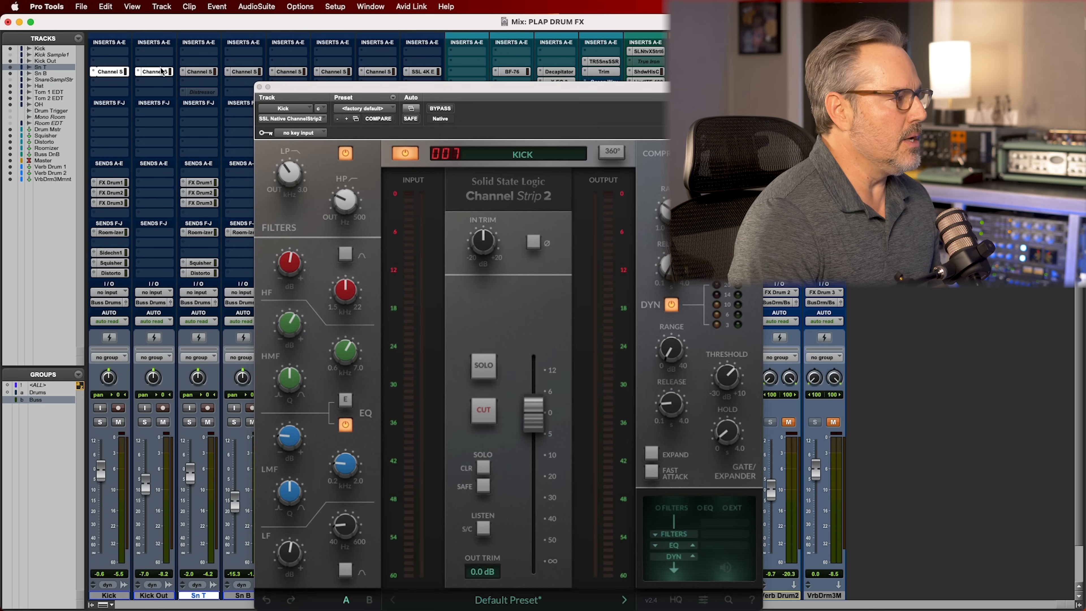
left_click(161, 71)
left_click(198, 71)
left_click(258, 87)
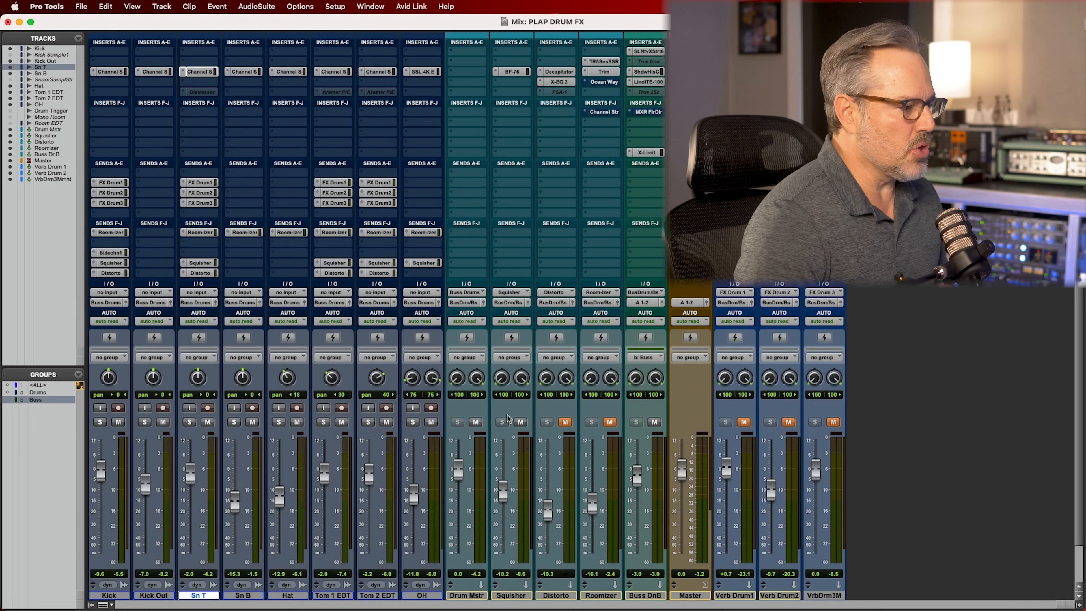
Show the Edit window and play the drum arrangement briefly from about bar 32
key("super+equal")
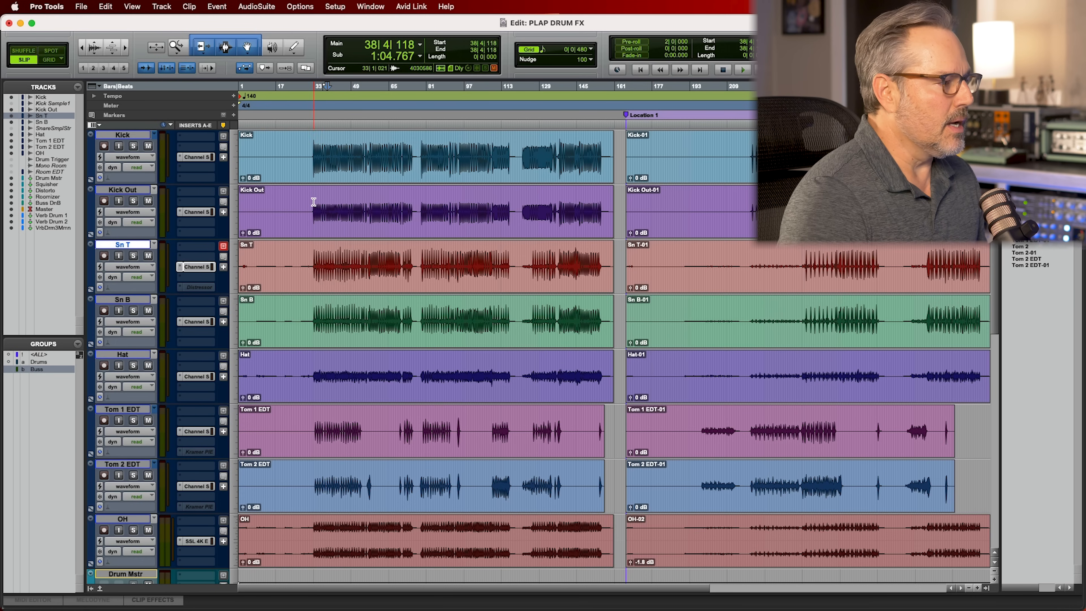
left_click(314, 201)
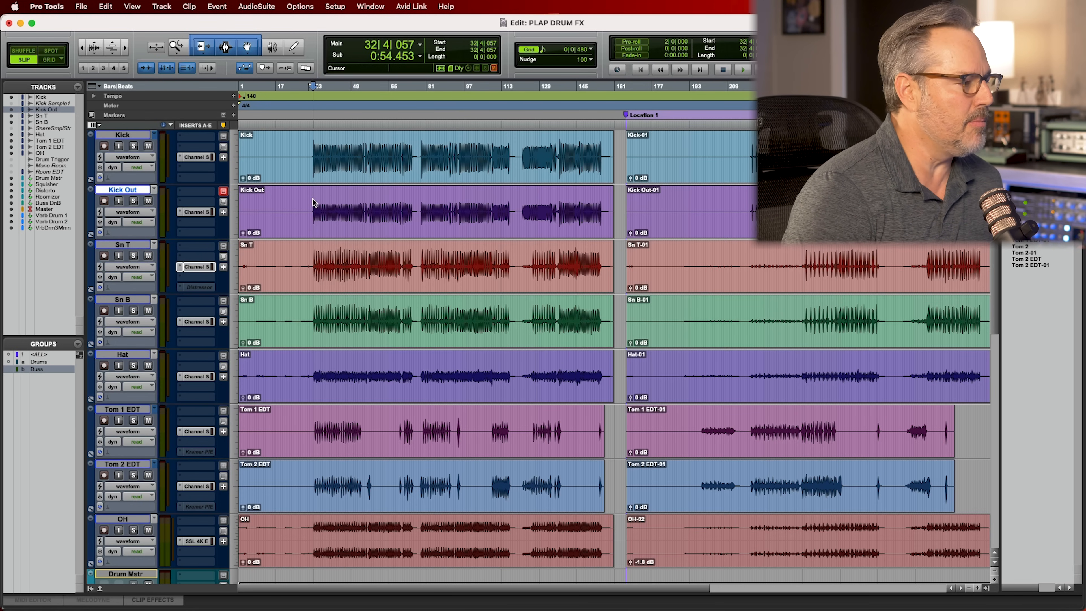
key("space")
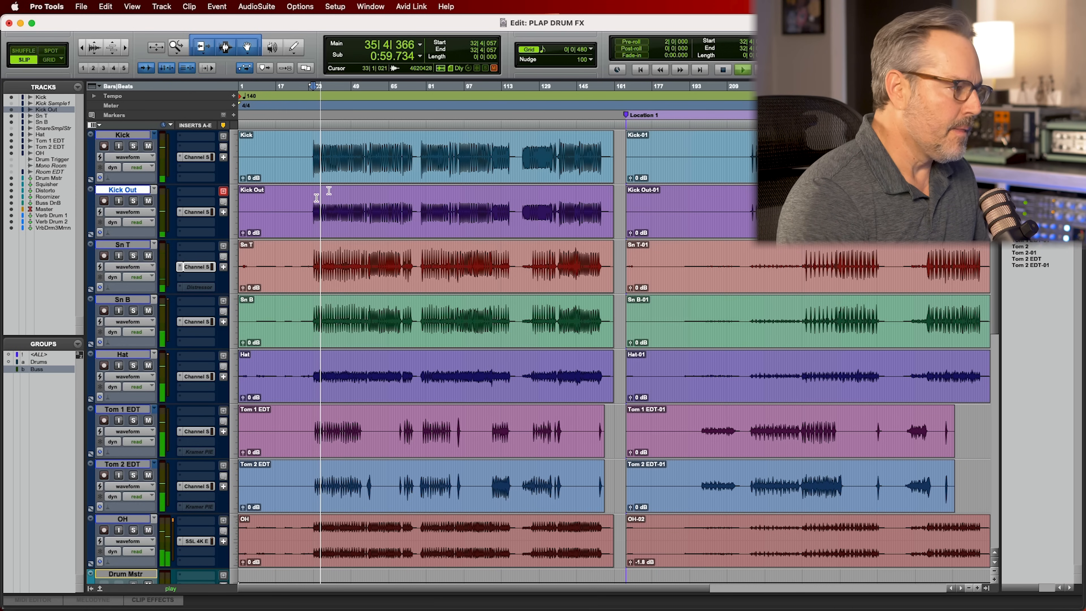
key("space")
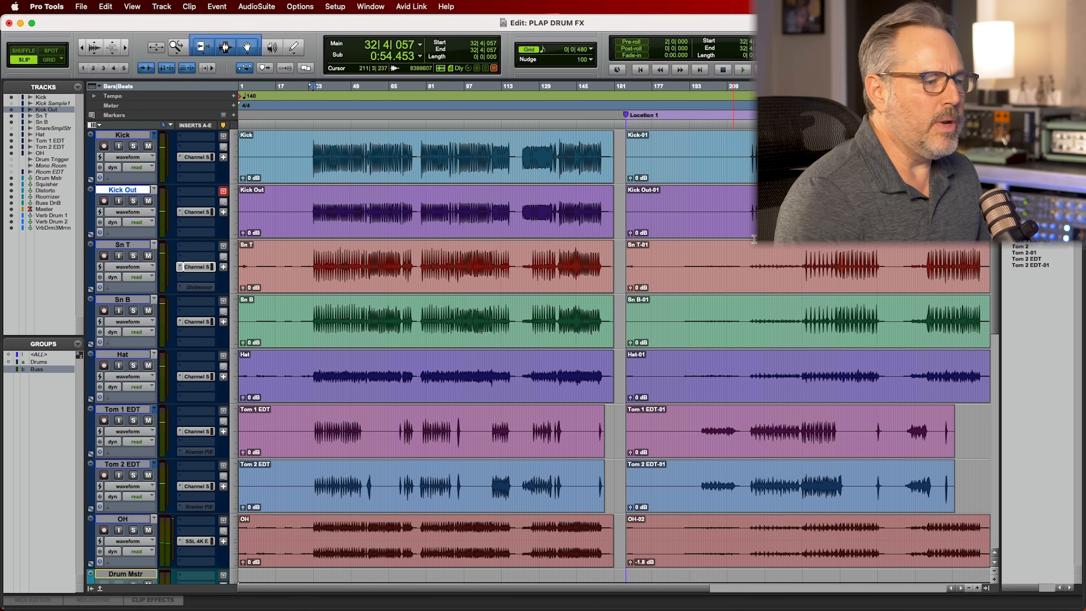
Audition the second drum section from about bar 244, at the start of the loud snare hits
left_click(809, 252)
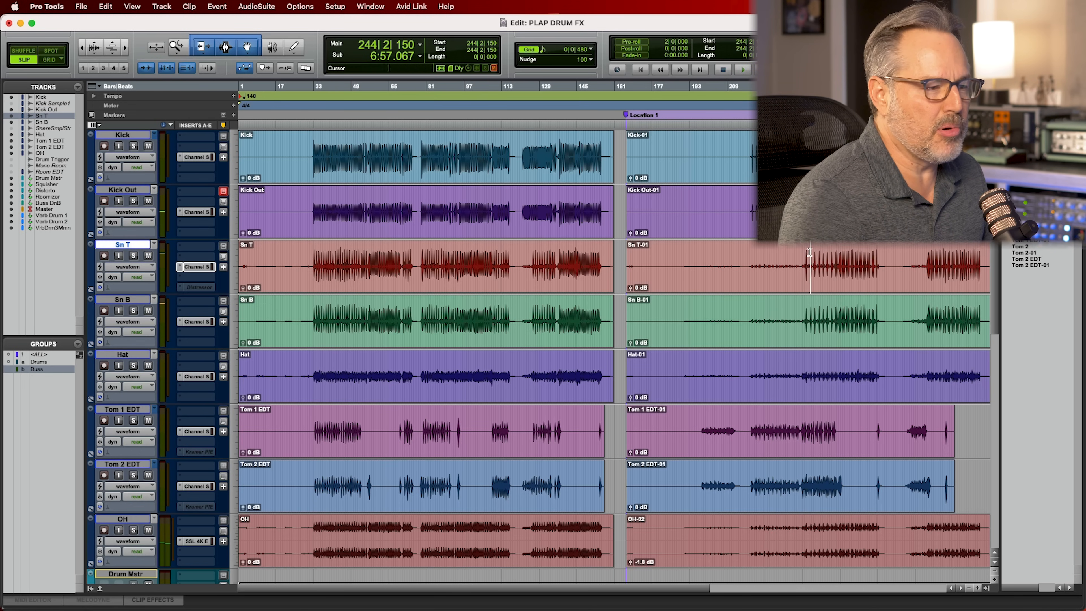
key("space")
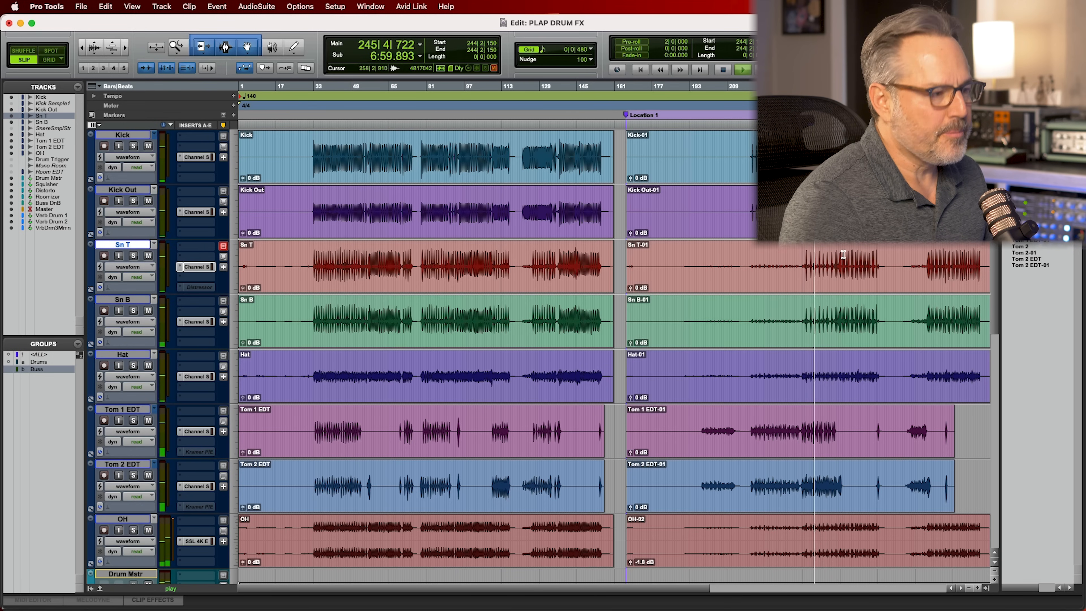
key("space")
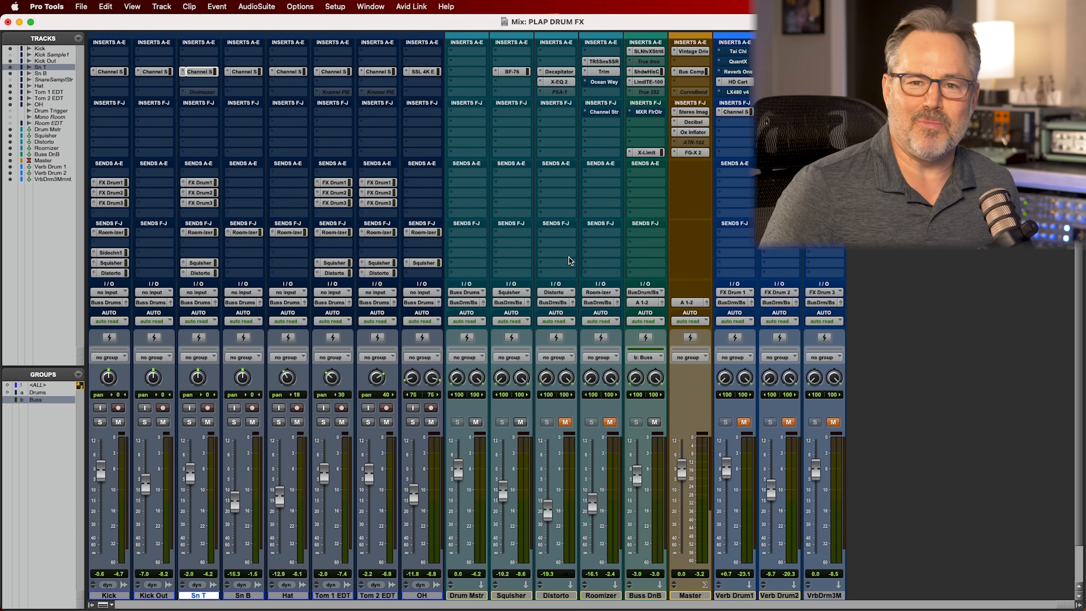
Open the Sunset Sound Studio Reverb on the Roomizer track, check the Ocean Way insert, and reposition the reverb window
left_click(602, 60)
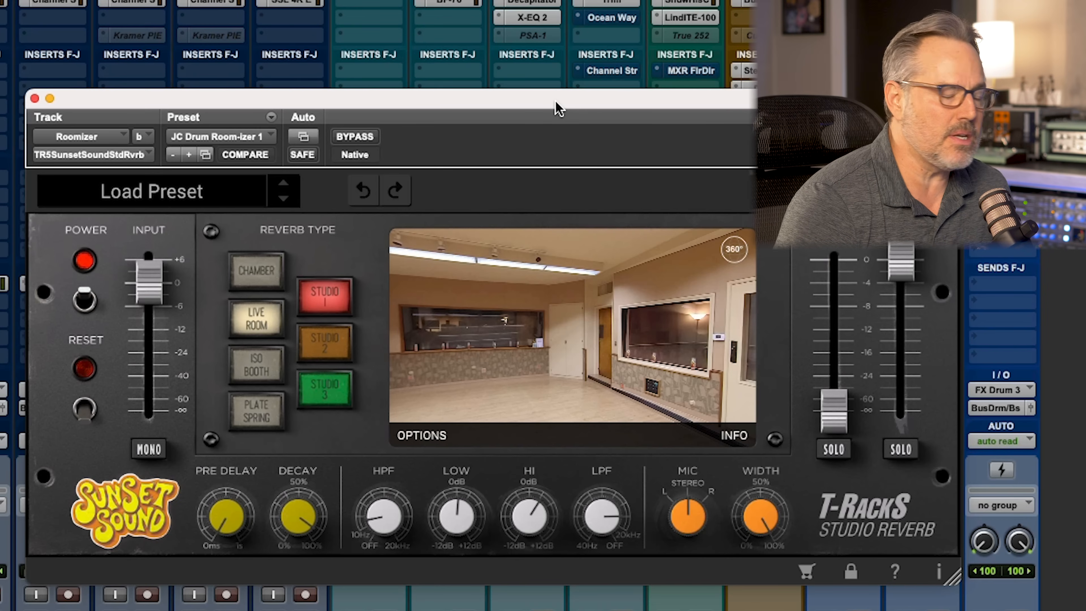
left_click(588, 20)
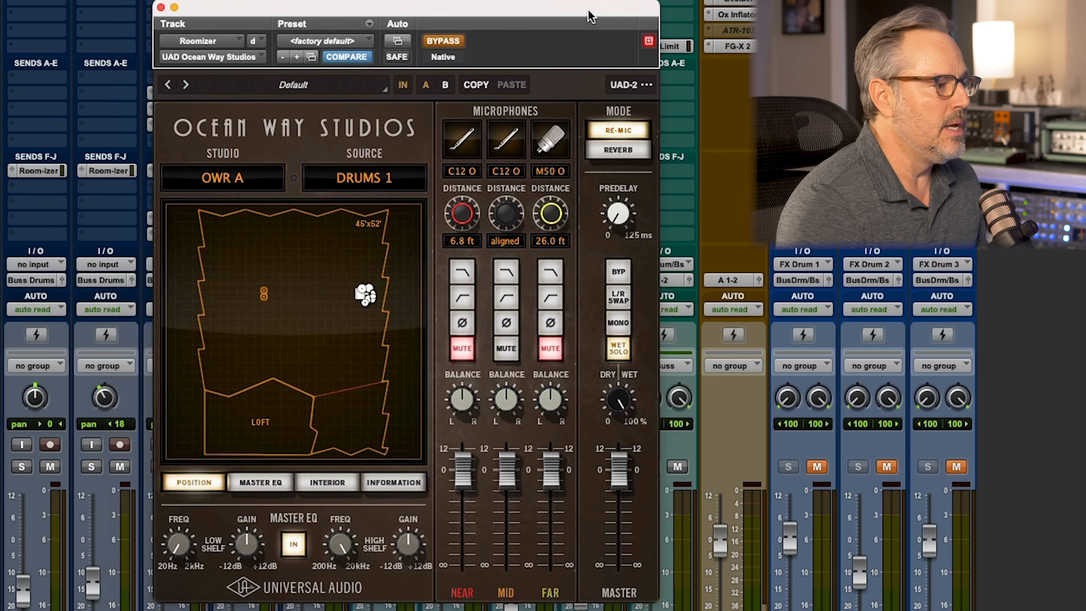
left_click_drag(589, 11, 650, 13)
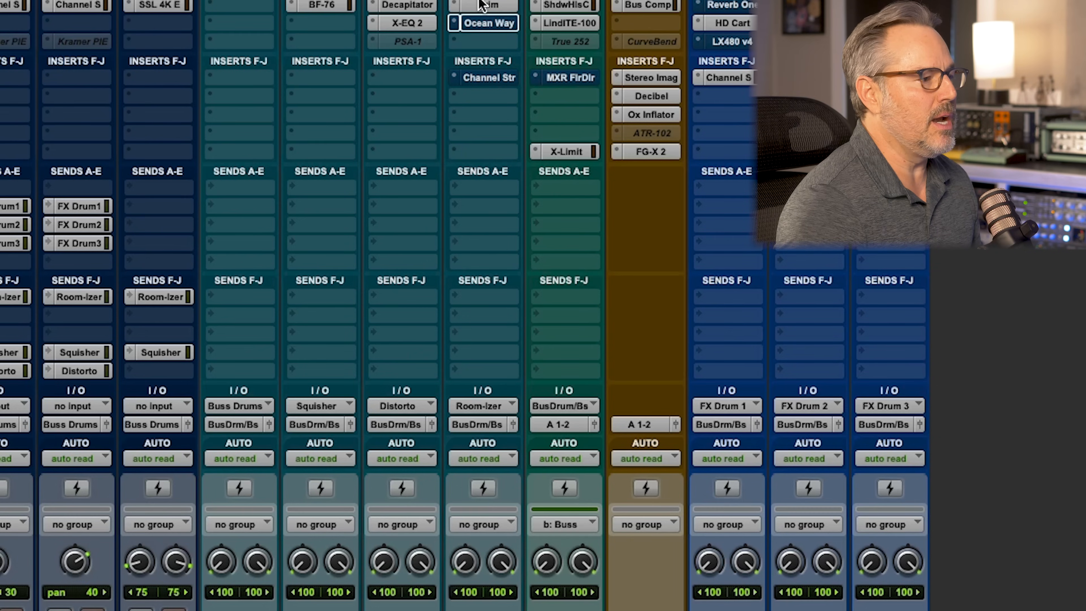
left_click(487, 23)
left_click_drag(449, 115, 442, 135)
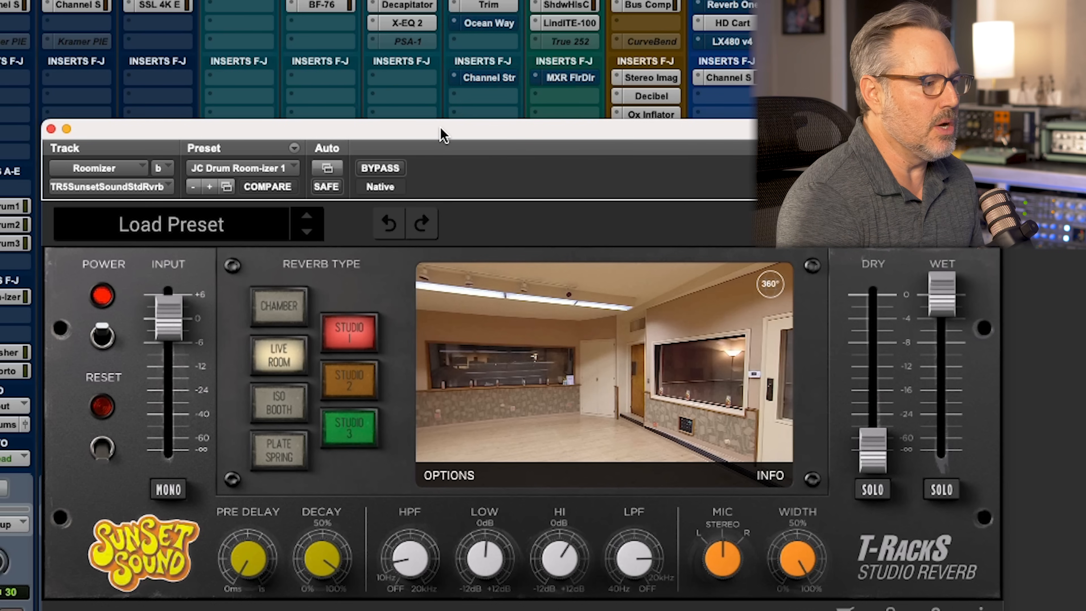
left_click_drag(526, 143, 545, 149)
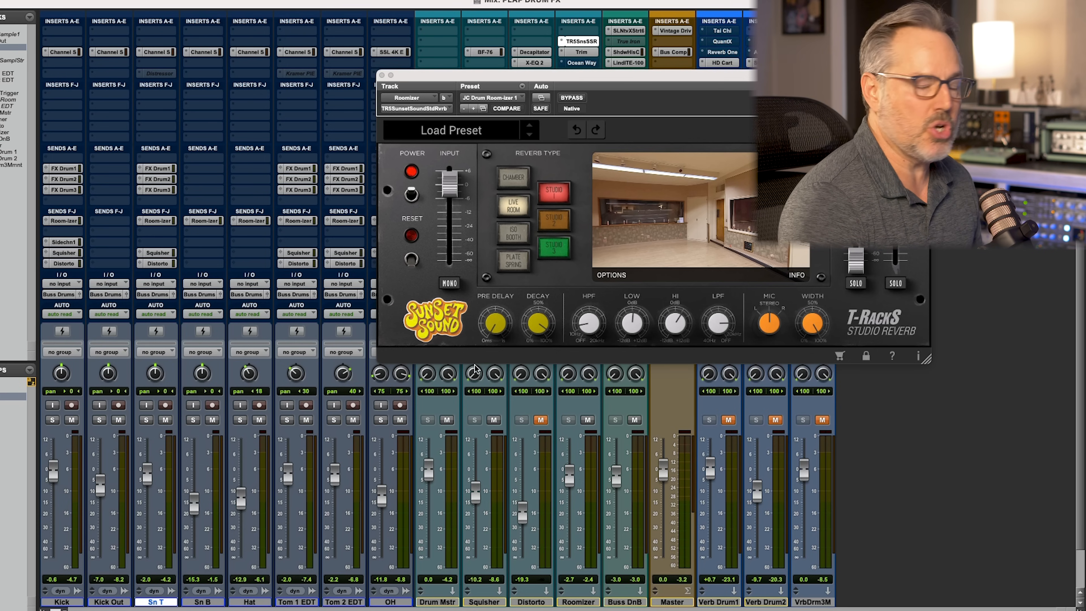
Pull the Distorto fader down to -∞ and select the Roomizer track
scroll(450, 476, "down", 2)
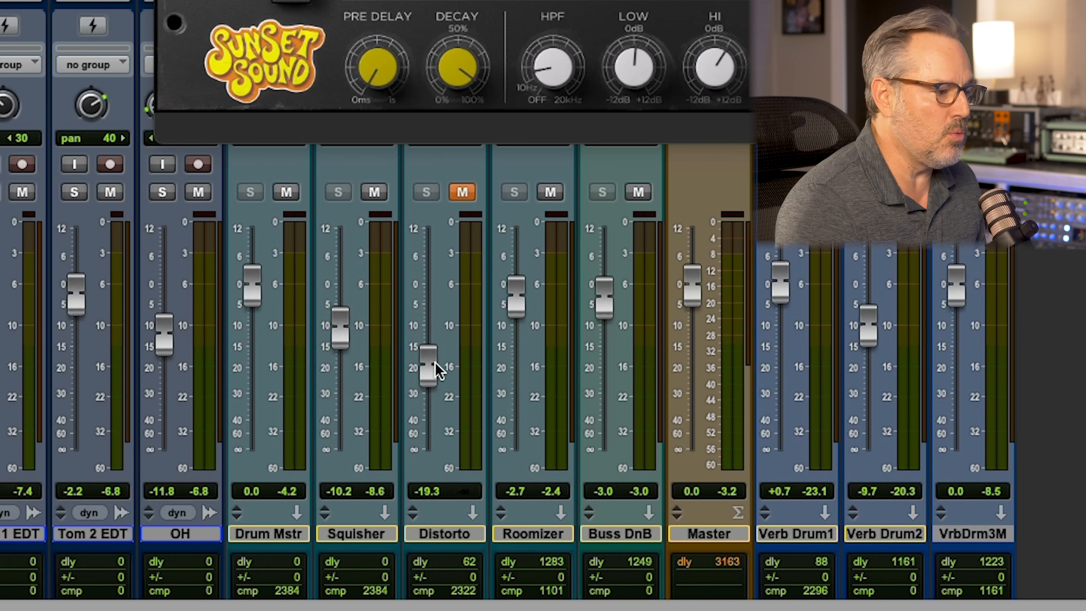
left_click_drag(429, 366, 440, 488)
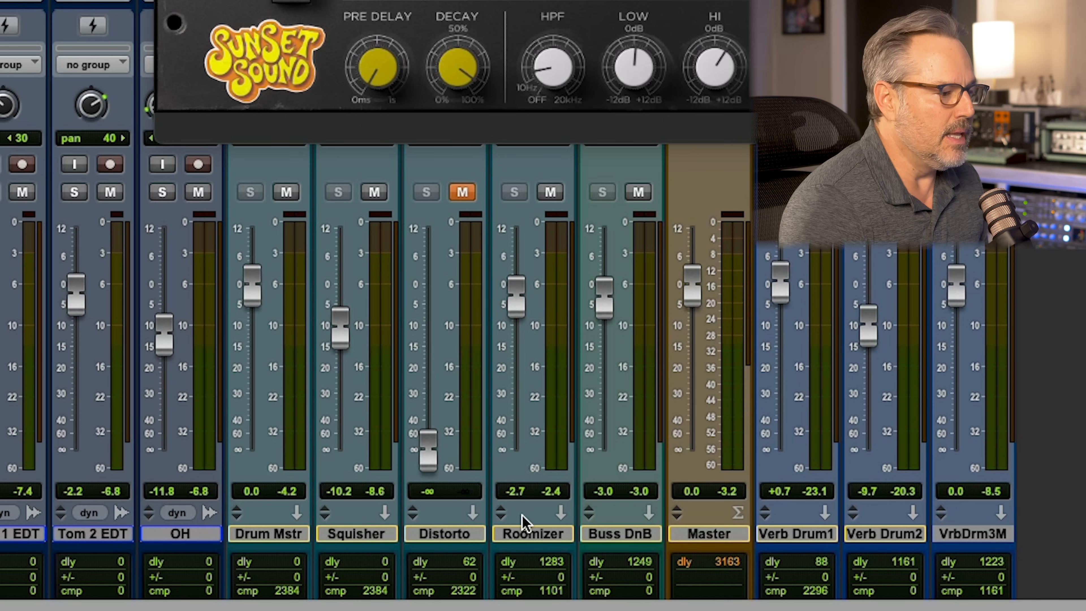
left_click(532, 532)
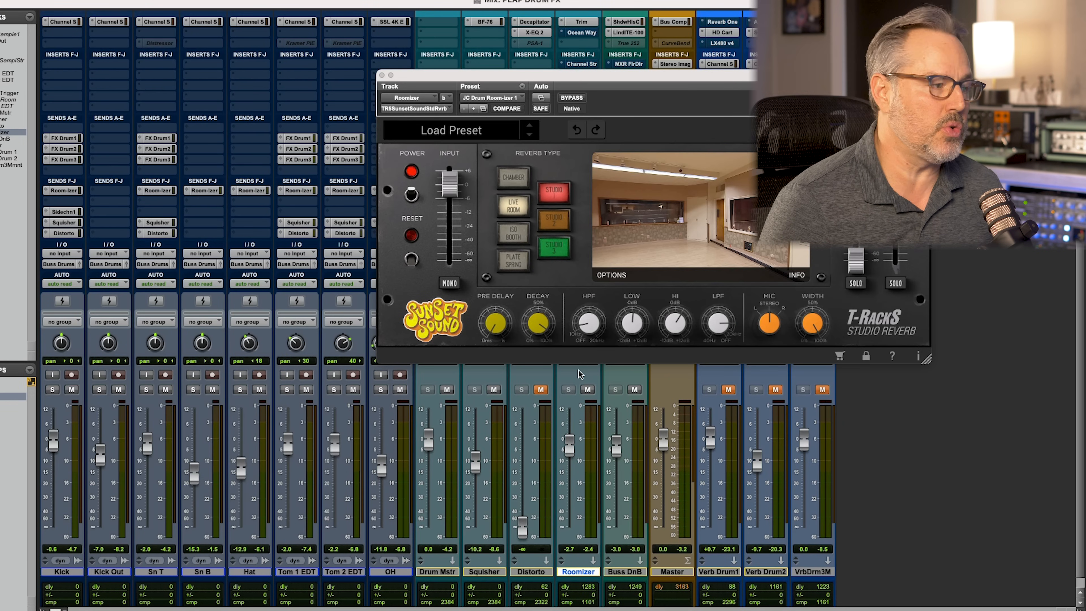
Inspect the Room-izer sends on the snare, hat and tom tracks and the Roomizer's input options, closing the reverb window
left_click(155, 191)
left_click(245, 192)
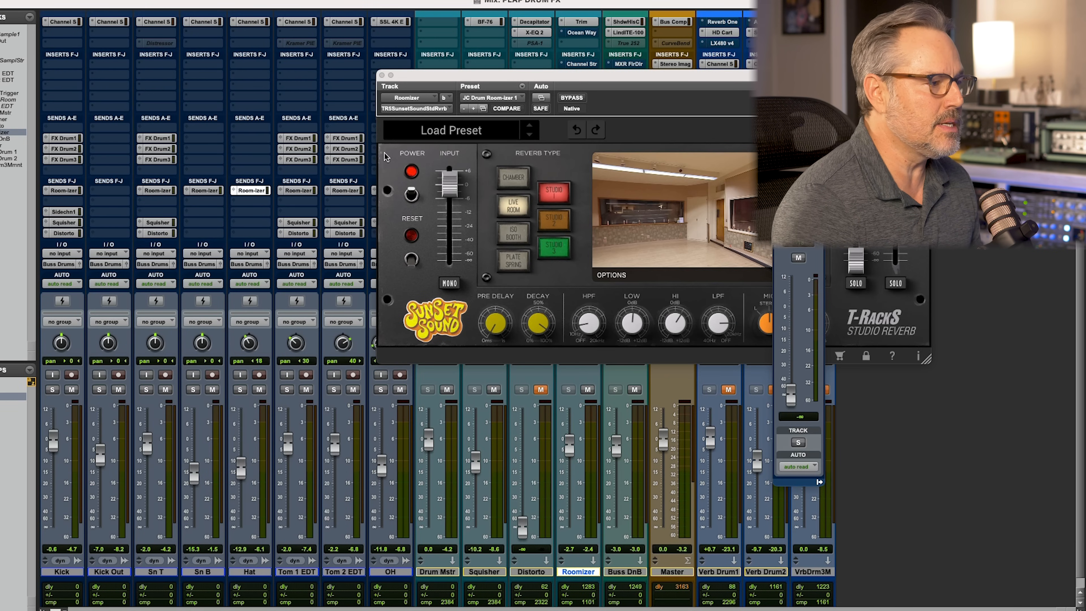
left_click(381, 75)
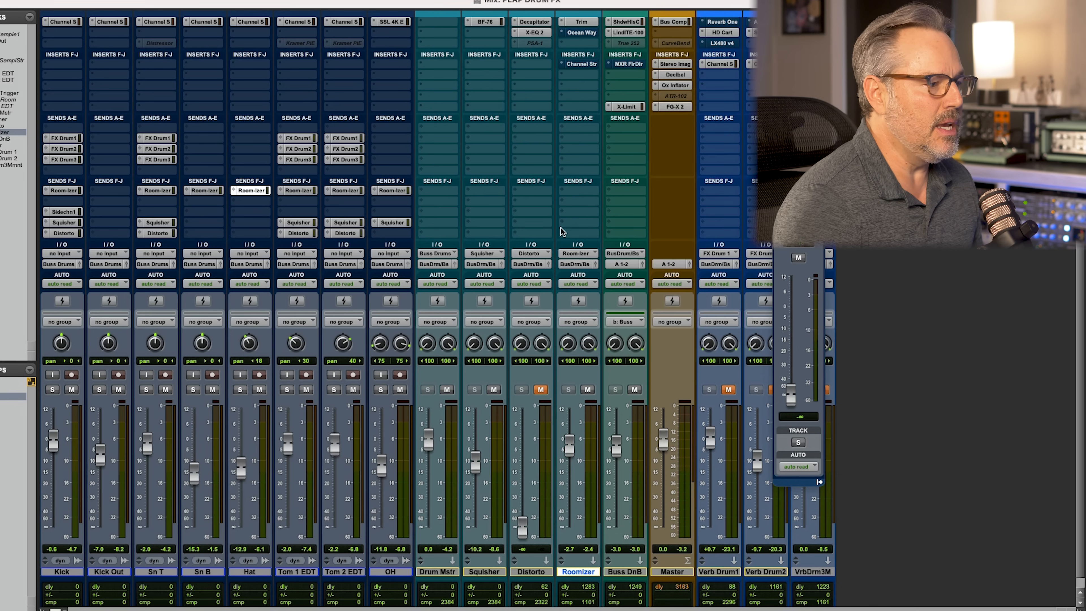
left_click(575, 254)
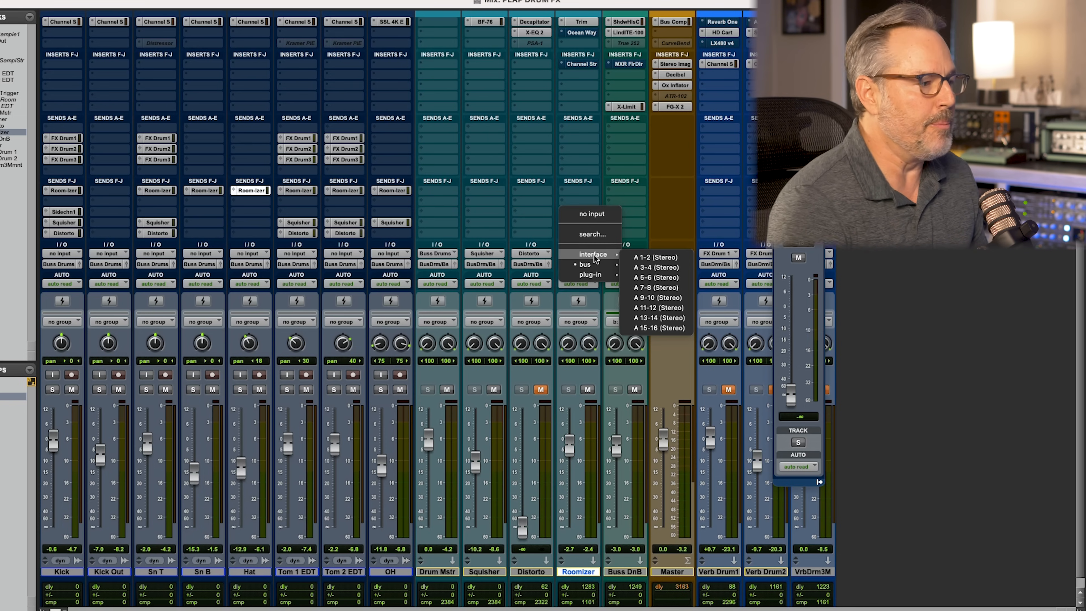
key("Escape")
left_click(298, 190)
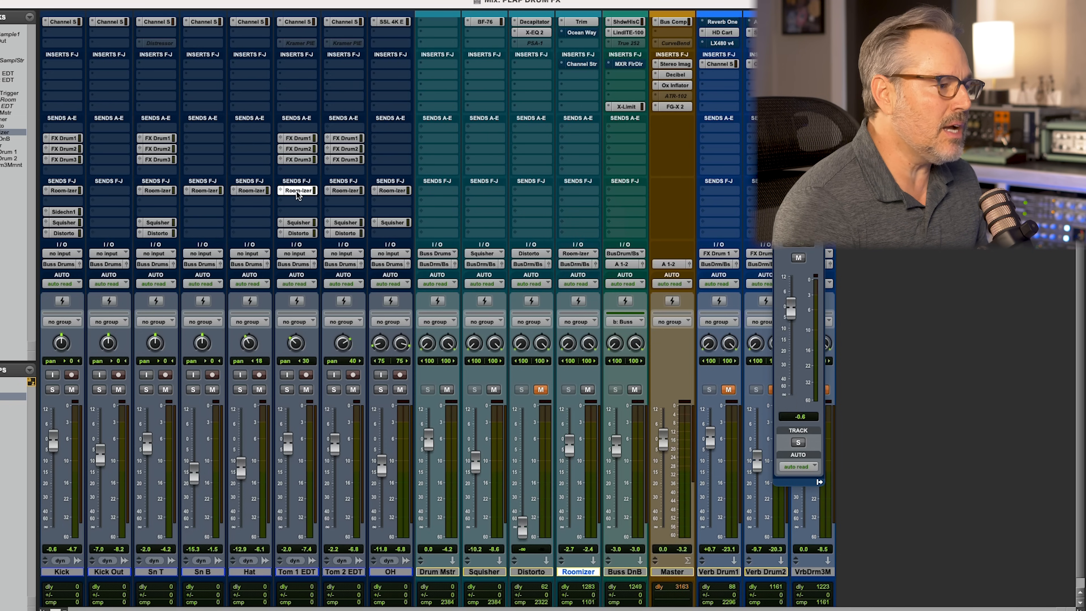
left_click(340, 190)
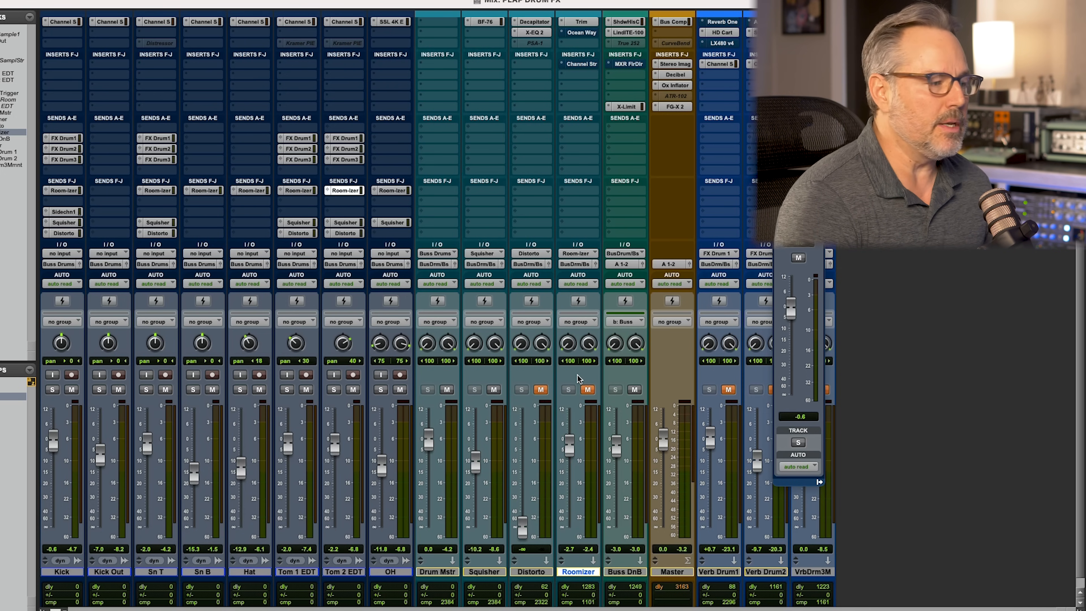
Start playback of the drums and mute the Drum Mstr and Squisher tracks
key("super+equal")
key("super+equal")
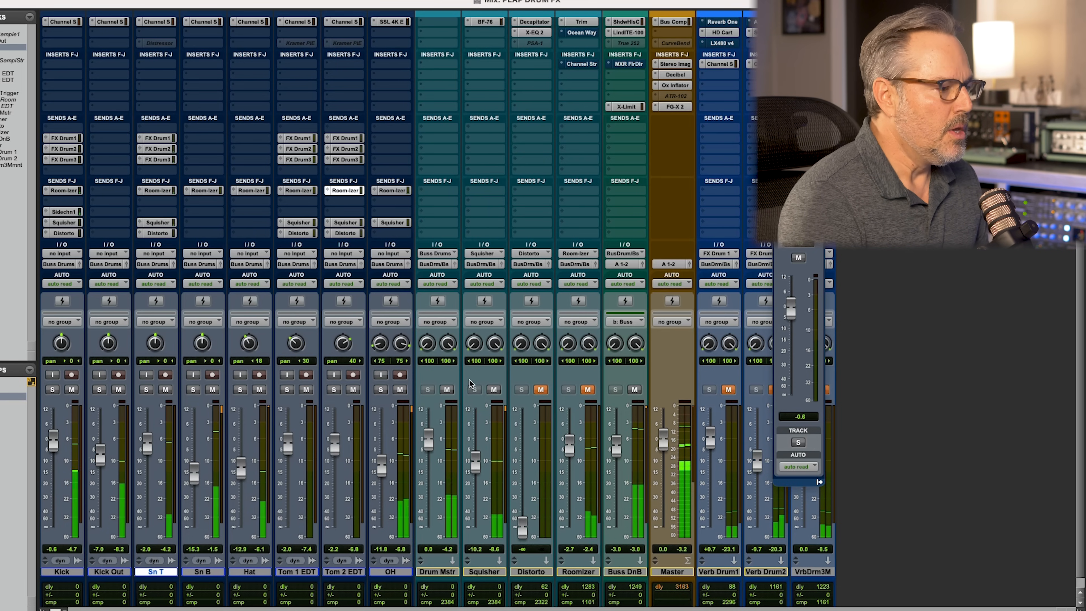
left_click(446, 389)
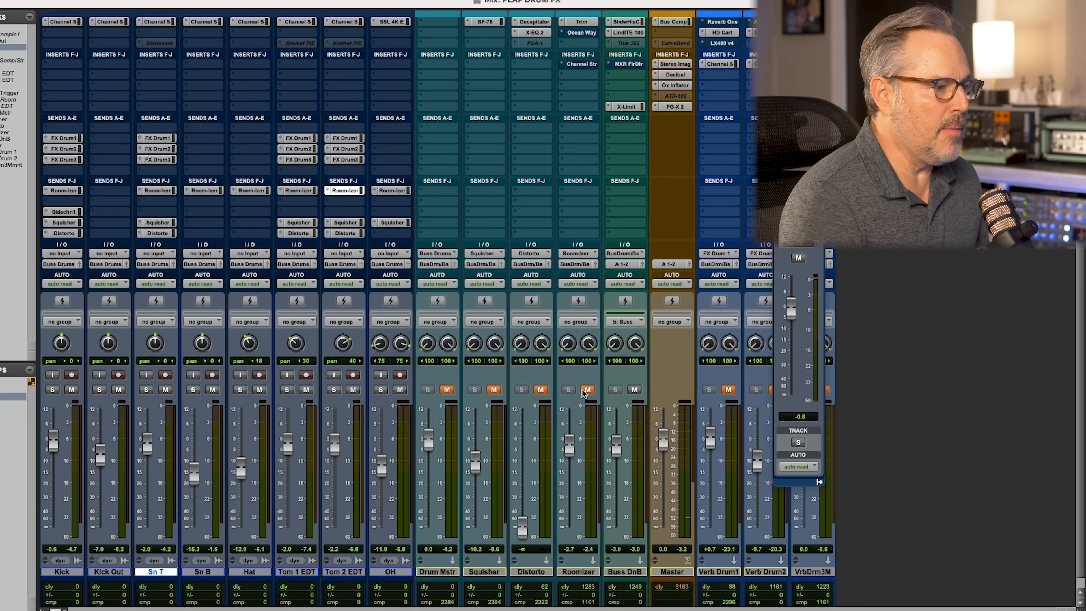
Unmute Roomizer with its Sunset Sound reverb and Trim inserts bypassed, and set its fader to about -4.1 dB during playback
scroll(589, 97, "up", 3)
left_click_drag(583, 58, 583, 47)
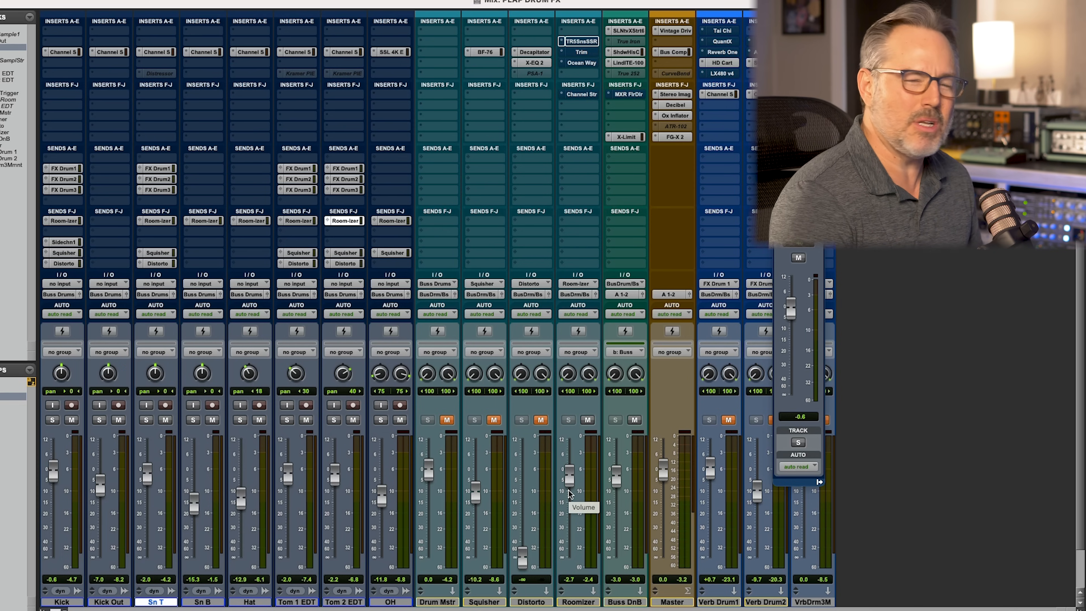
key("space")
left_click_drag(570, 482, 573, 466)
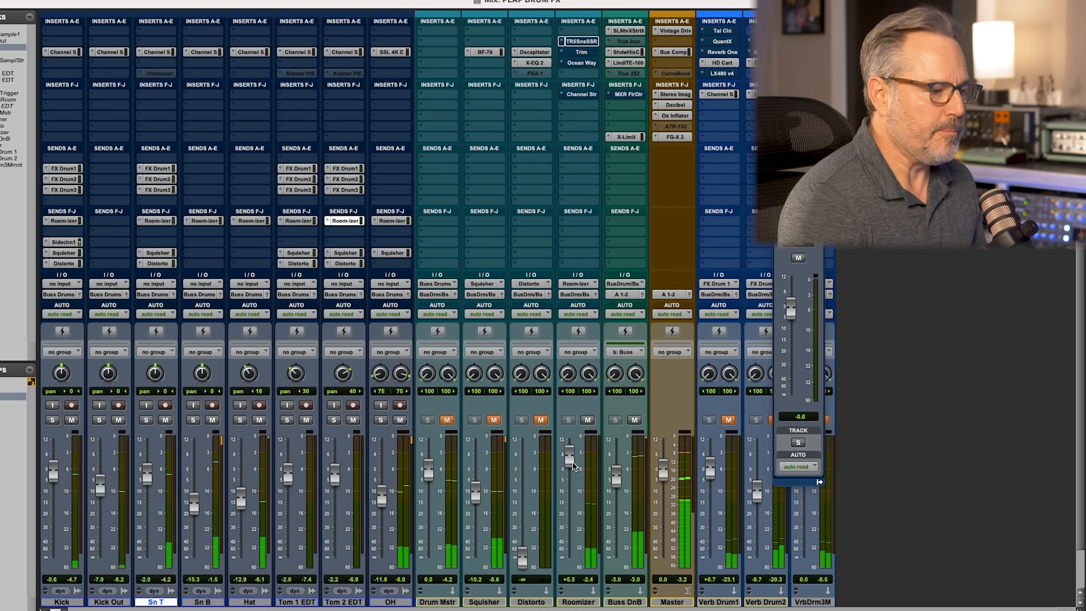
left_click_drag(571, 462, 566, 483)
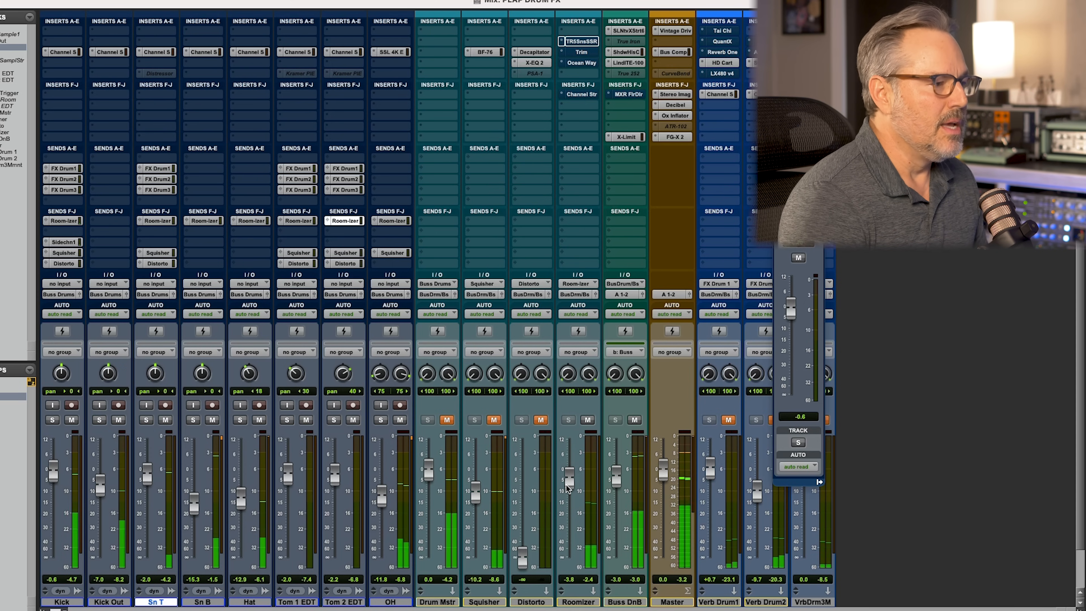
Re-enable the Roomizer's Sunset Sound reverb and Trim inserts, and open both plug-in windows side by side
left_click(581, 41, "super")
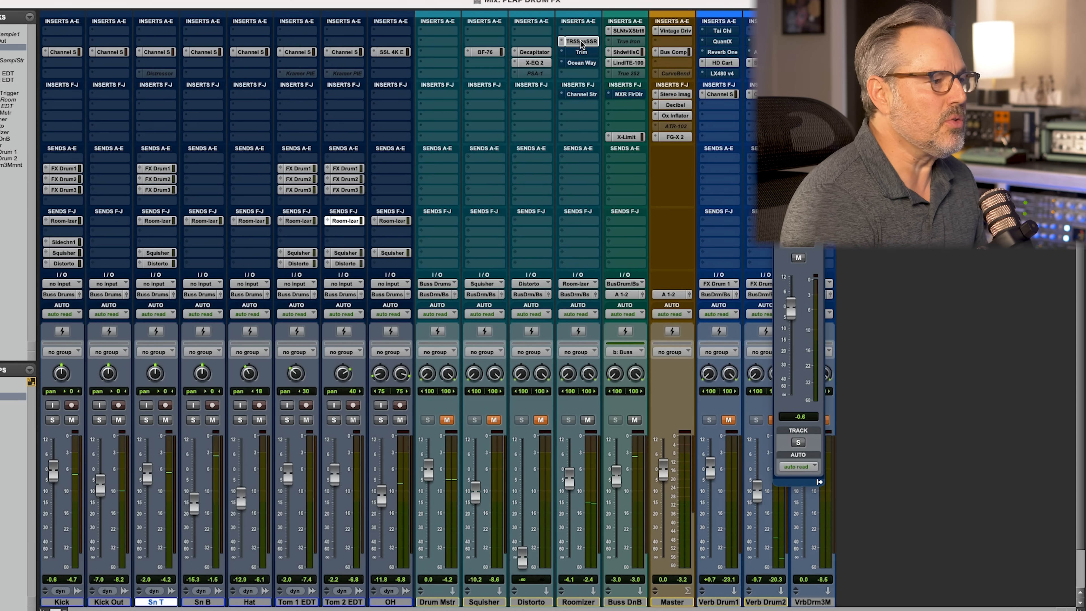
left_click(581, 53, "super")
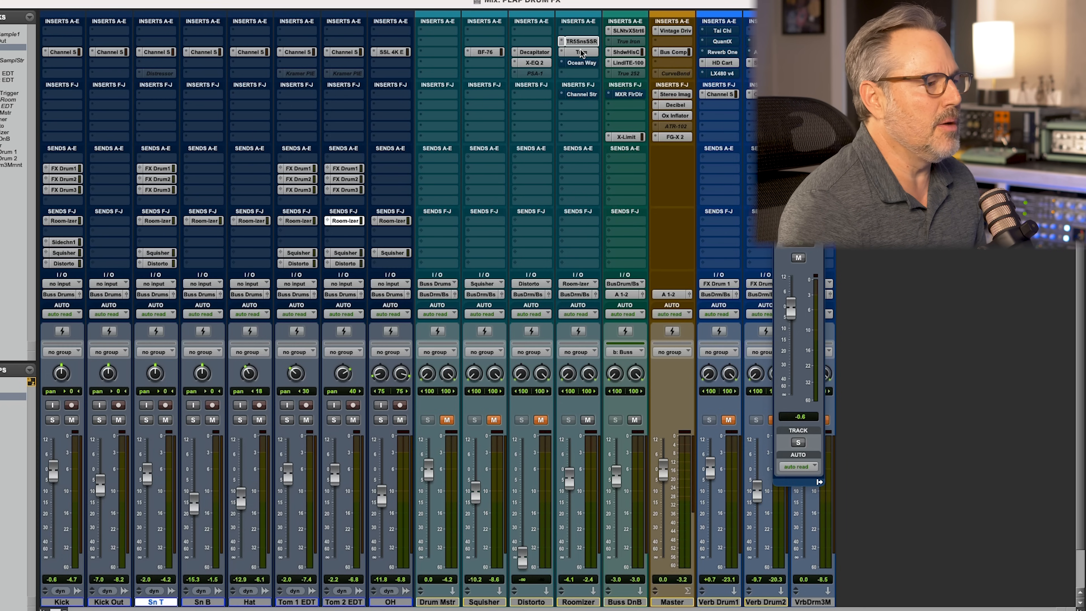
left_click(582, 41)
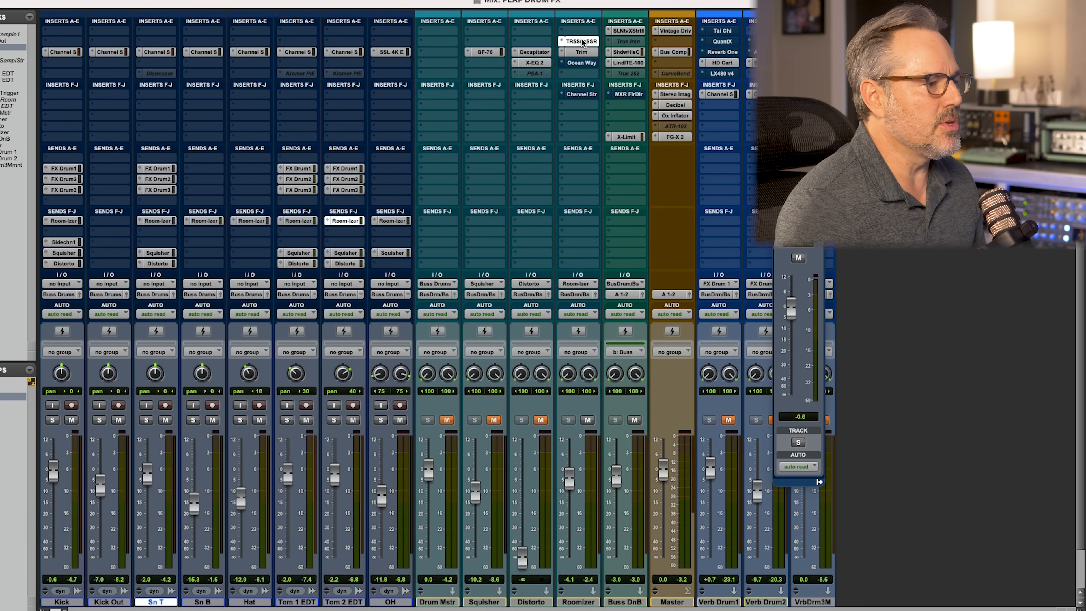
left_click_drag(579, 76, 992, 188)
left_click(582, 52)
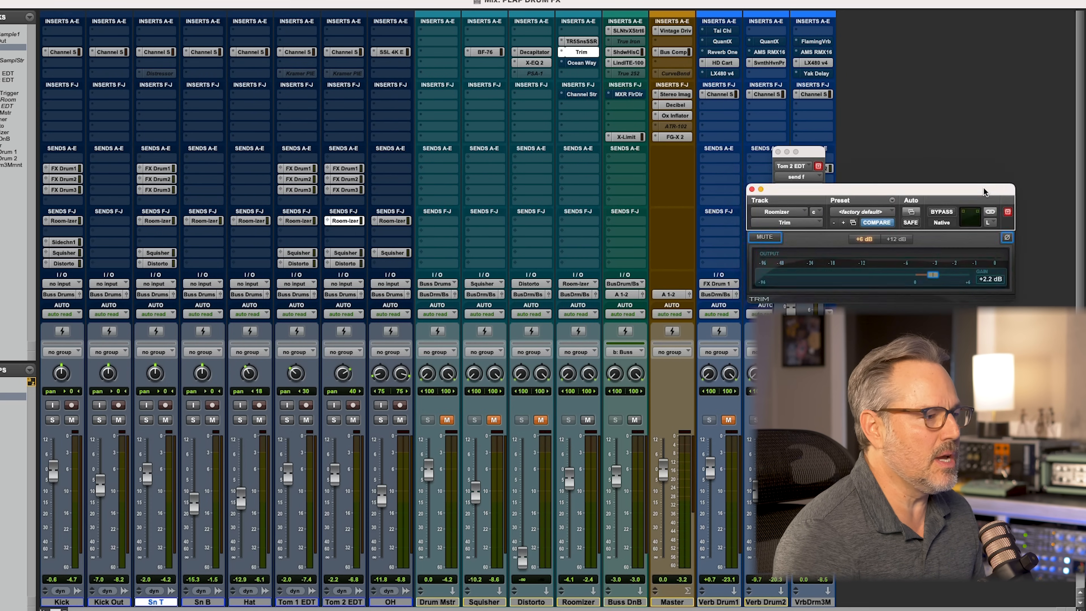
left_click(581, 41)
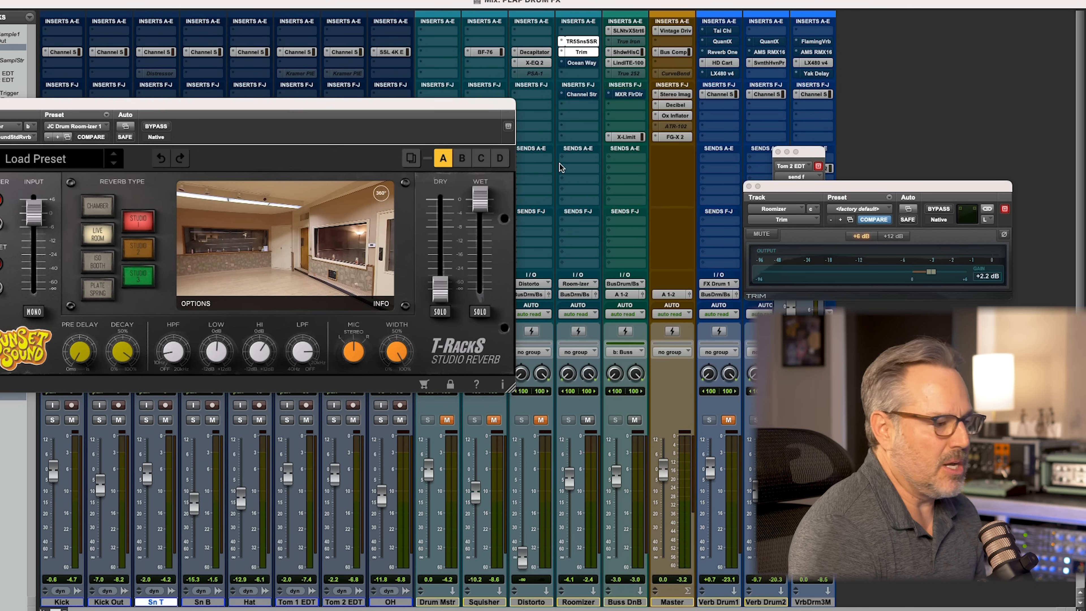
Raise the Roomizer fader to -0.4 dB during playback and switch from the Sunset Sound reverb to the Ocean Way Studios insert
key("space")
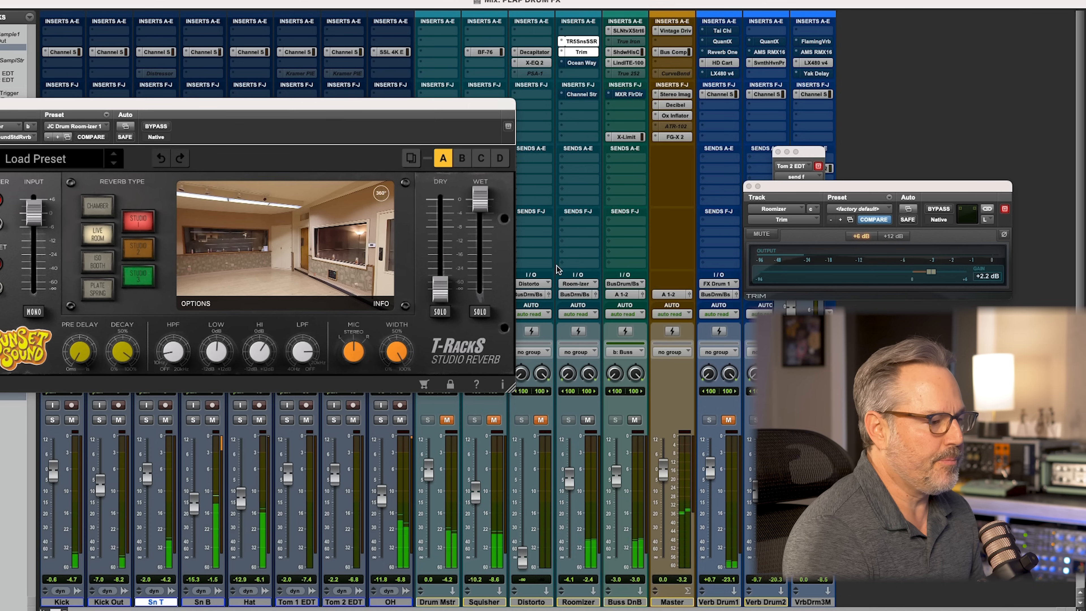
left_click_drag(568, 477, 568, 469)
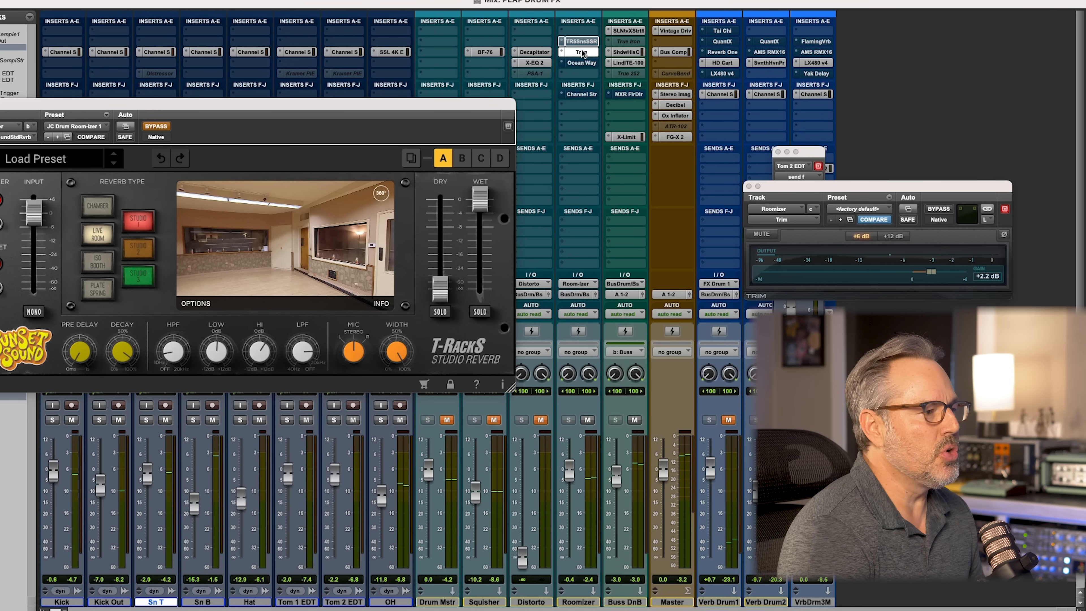
left_click(581, 62)
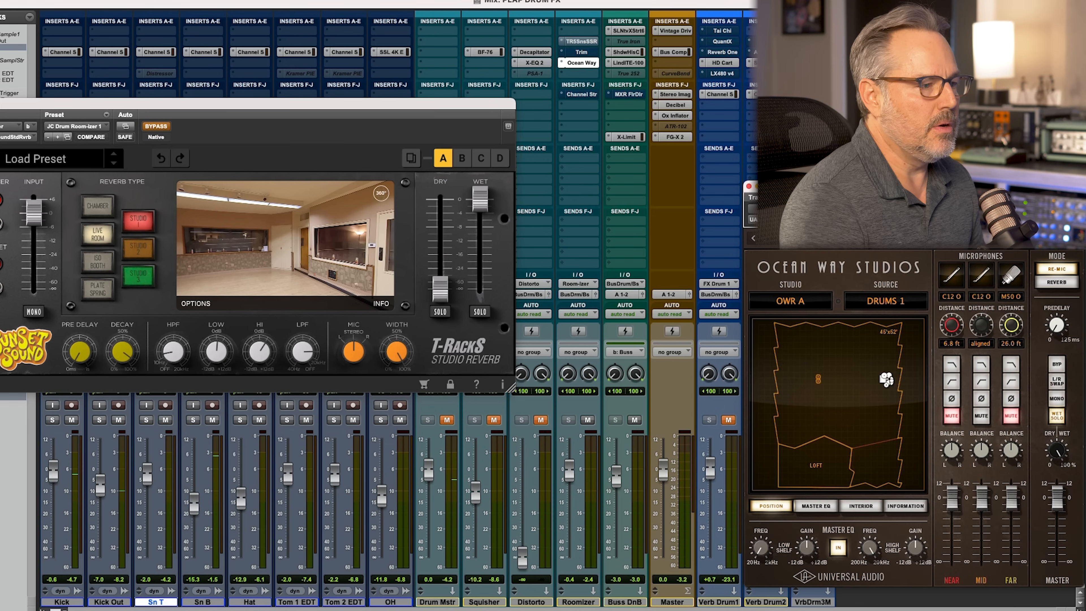
left_click_drag(821, 188, 699, 153)
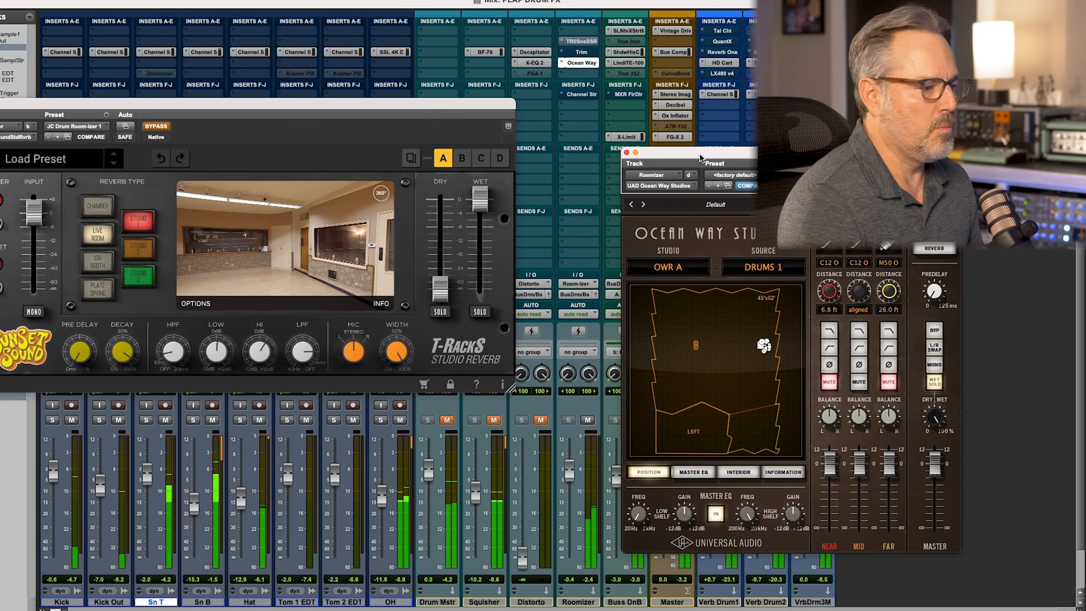
Raise the Roomizer fader and settle it at about +0.7 dB while the drums play through Ocean Way Studios
left_click_drag(573, 468, 573, 454)
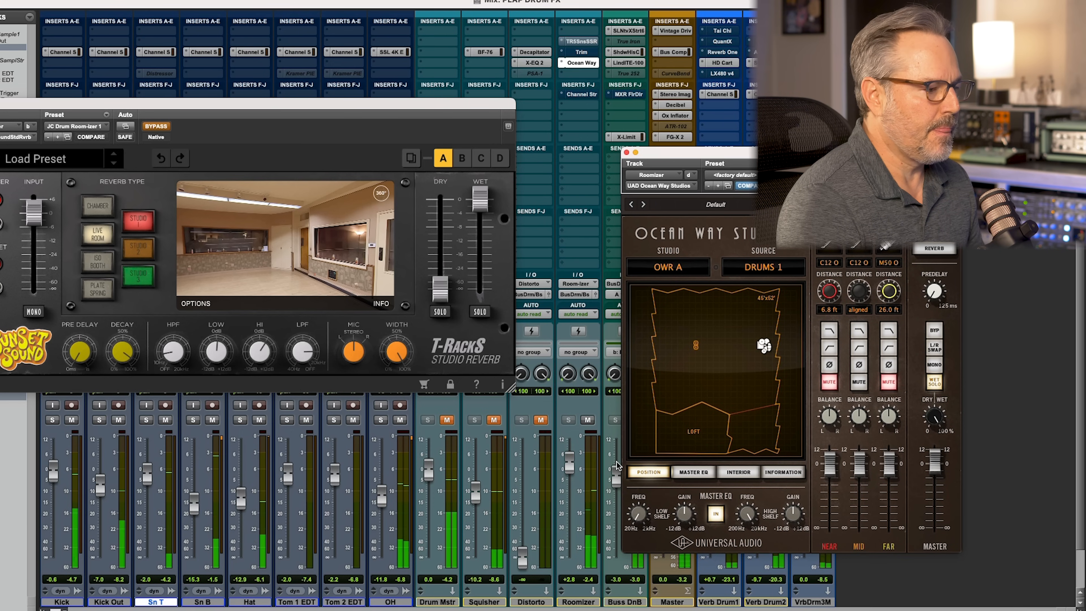
left_click_drag(570, 463, 570, 469)
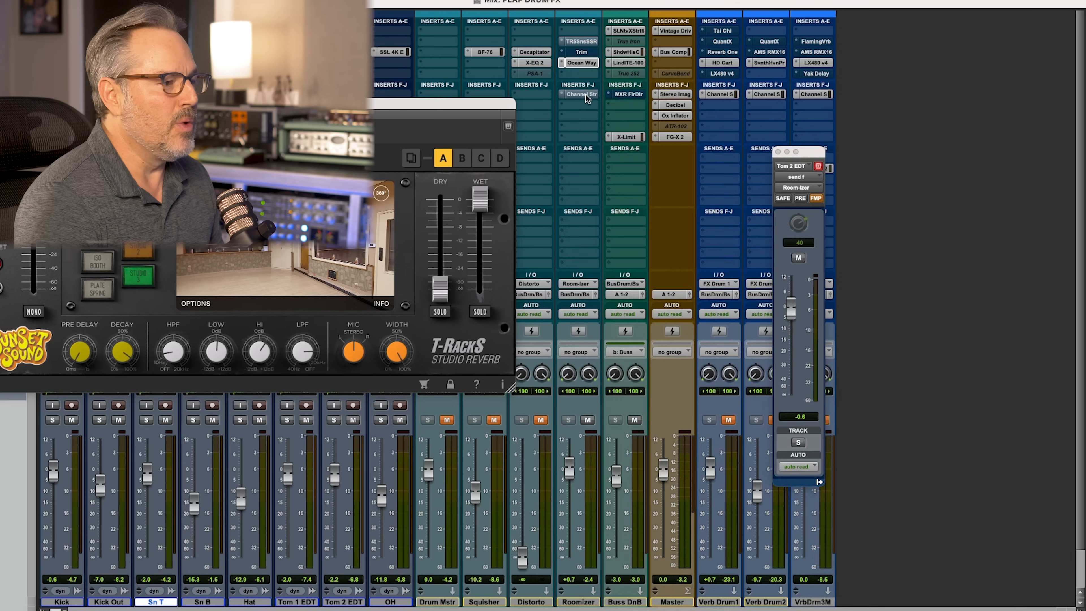
Take the Roomizer's SSL Native Channel Strip 2 insert out of bypass and audition the drums through it
left_click(585, 93)
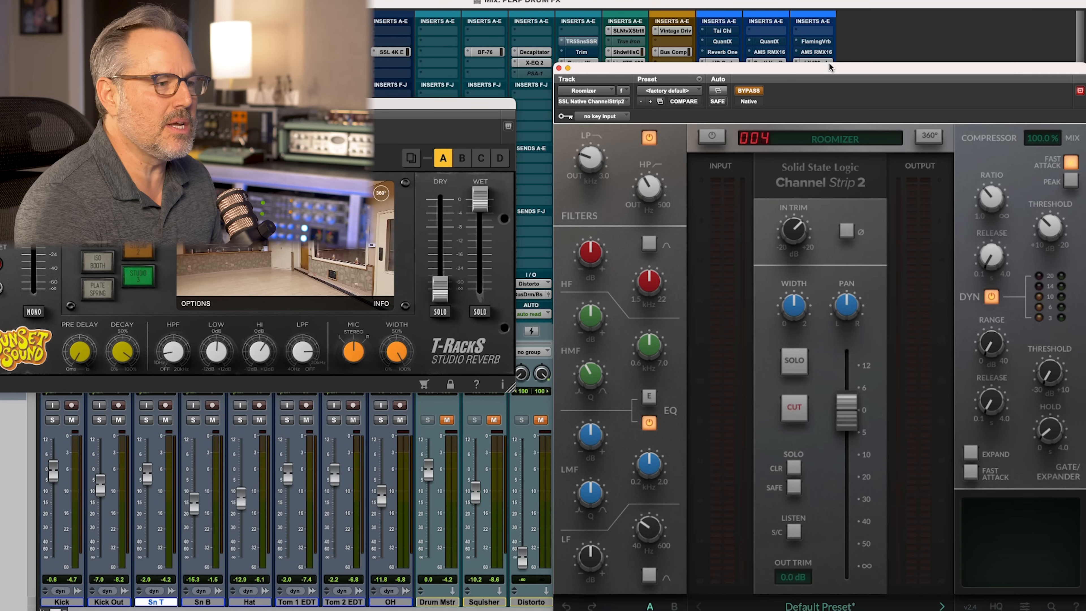
left_click_drag(830, 64, 734, 37)
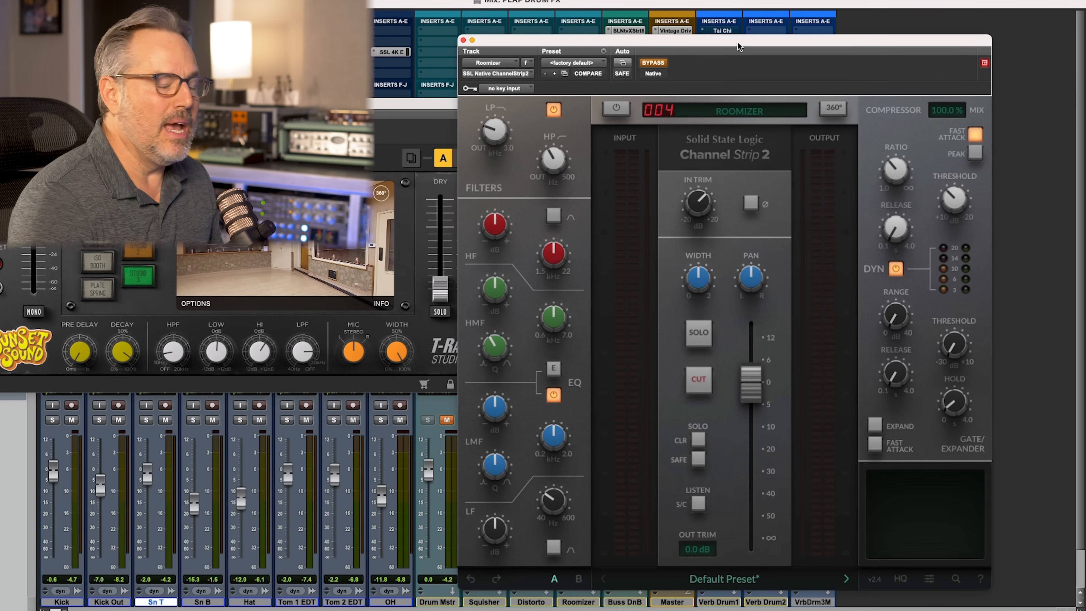
mouse_move(900, 182)
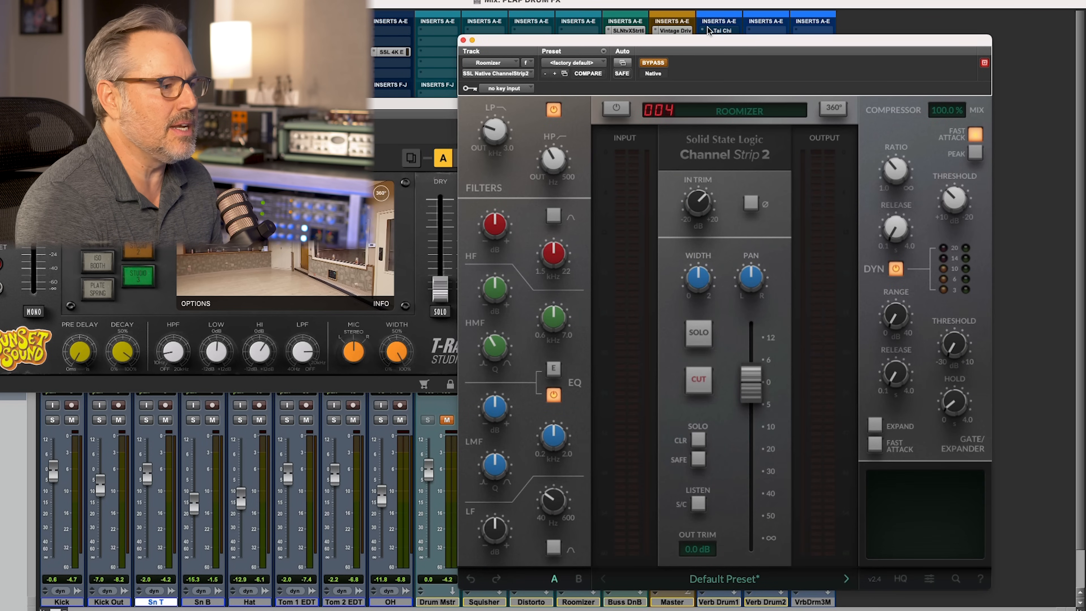
left_click_drag(696, 41, 679, 138)
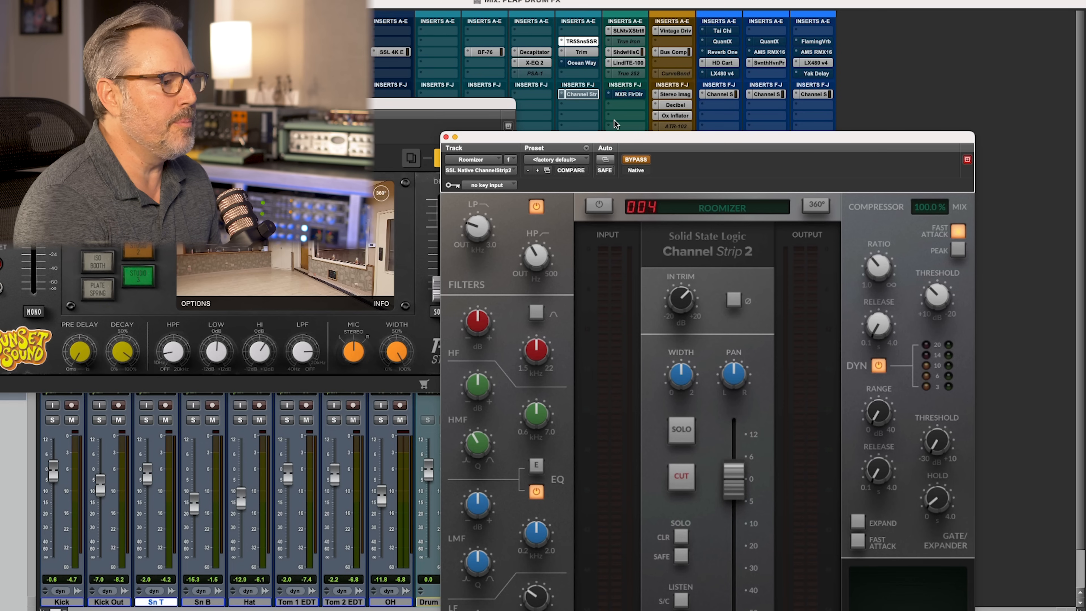
left_click_drag(623, 137, 699, 44)
left_click(679, 104)
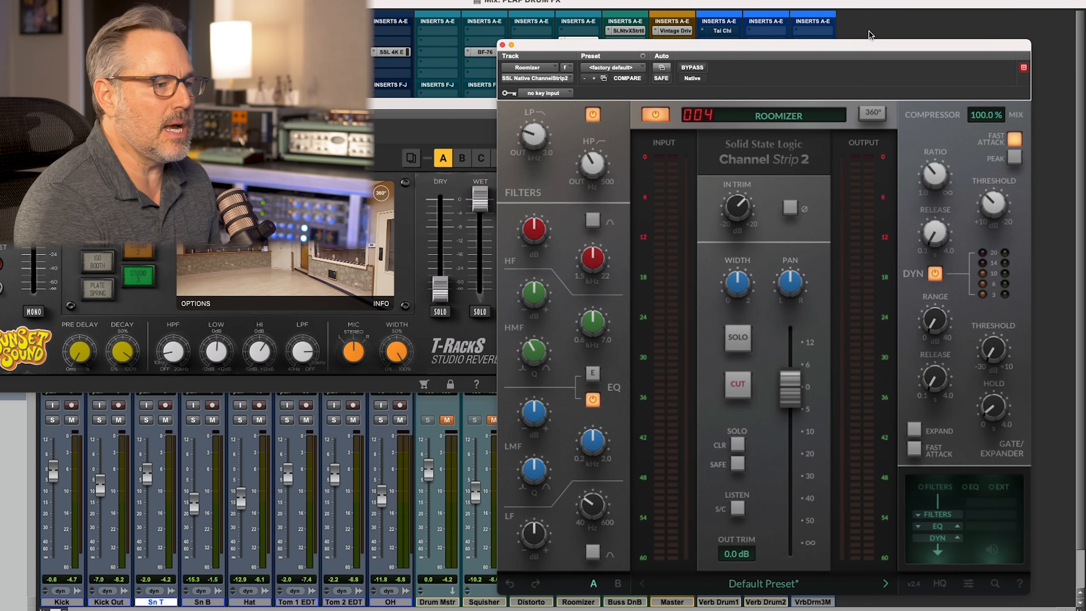
key("space")
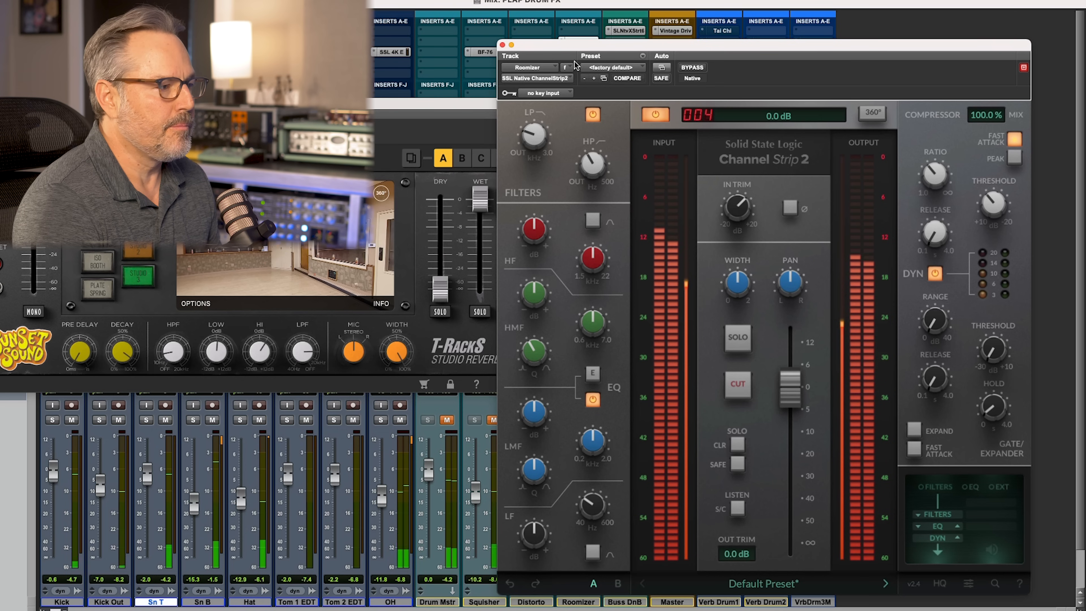
left_click(502, 45)
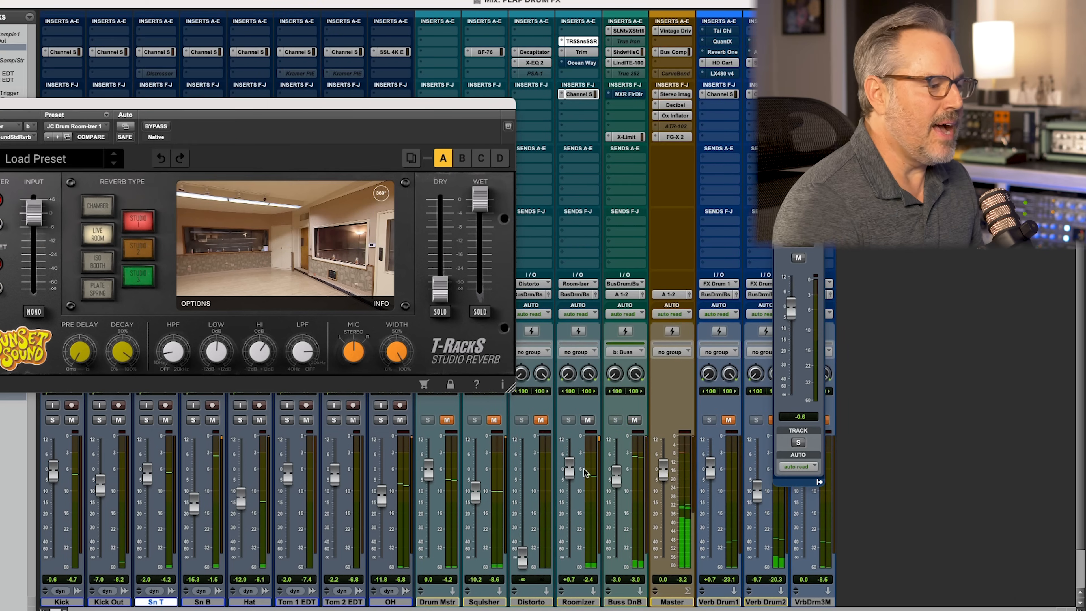
Lower the Roomizer fader to -15.0 dB and unmute the Drum Mstr and Squisher tracks
left_click_drag(572, 476, 572, 493)
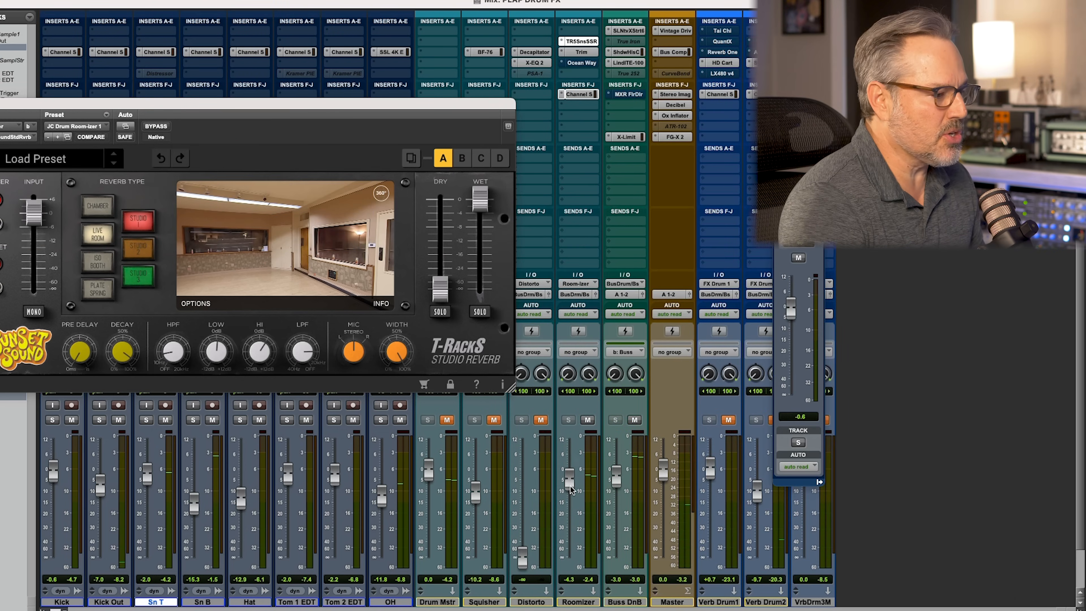
left_click(447, 420)
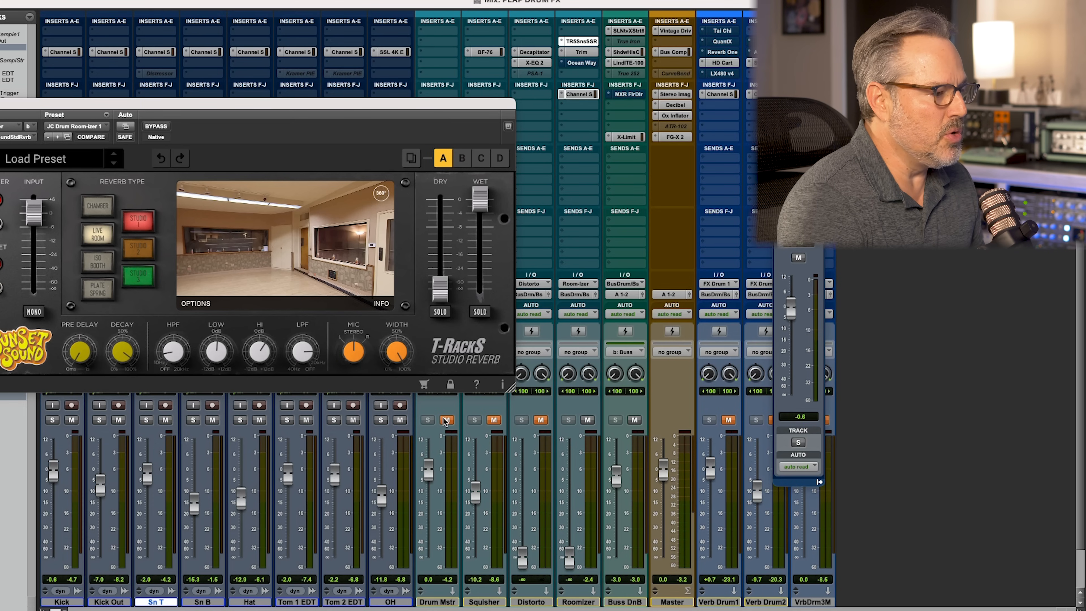
left_click(492, 419)
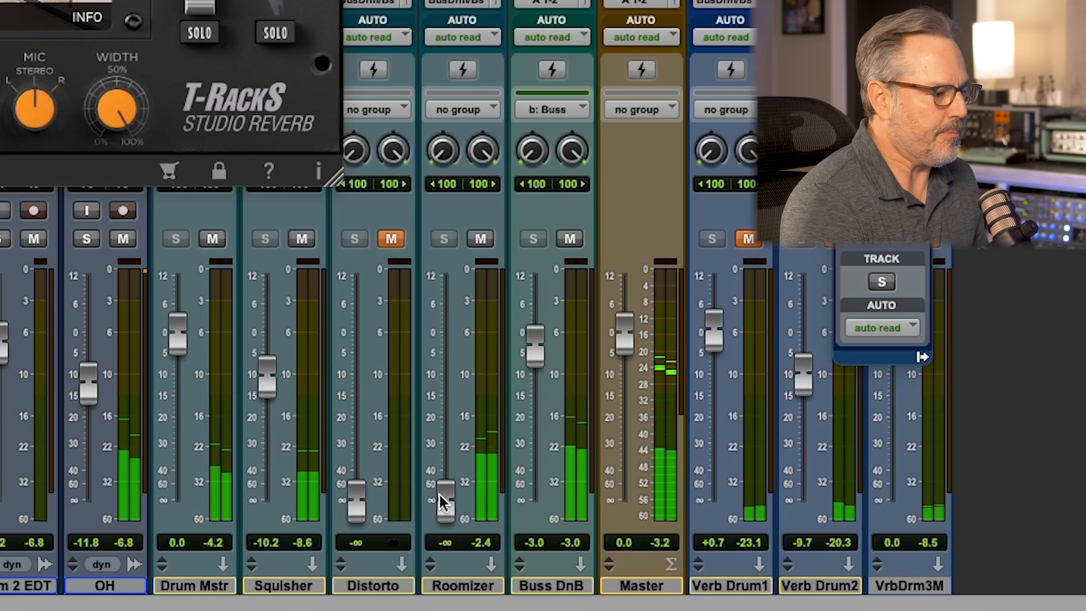
left_click_drag(445, 505, 447, 401)
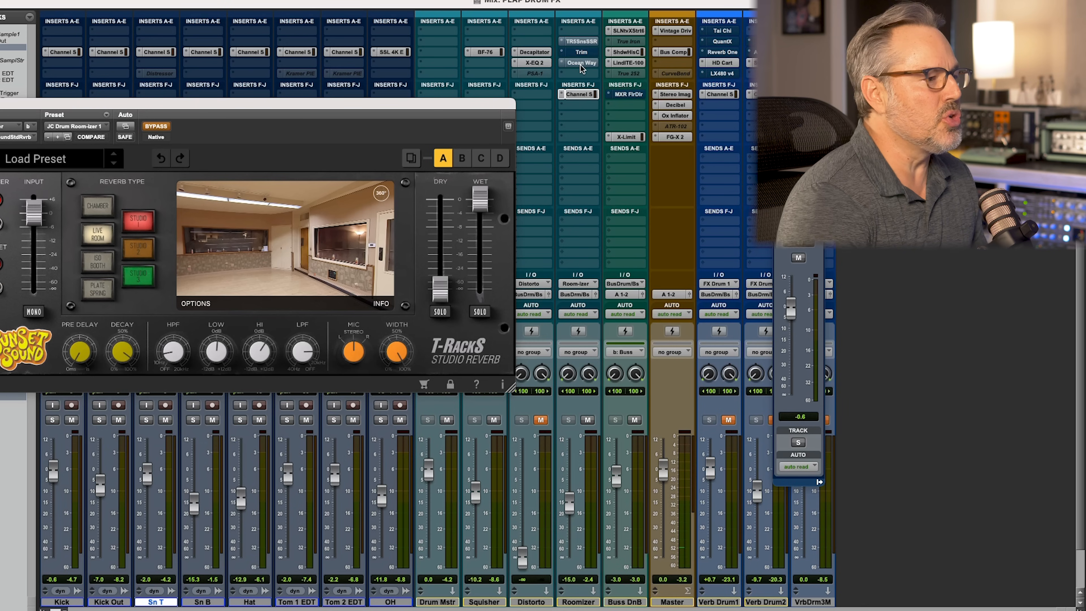
Take the Roomizer's Ocean Way Studios reverb out of bypass and review its Channel Strip 2 insert
left_click(578, 65)
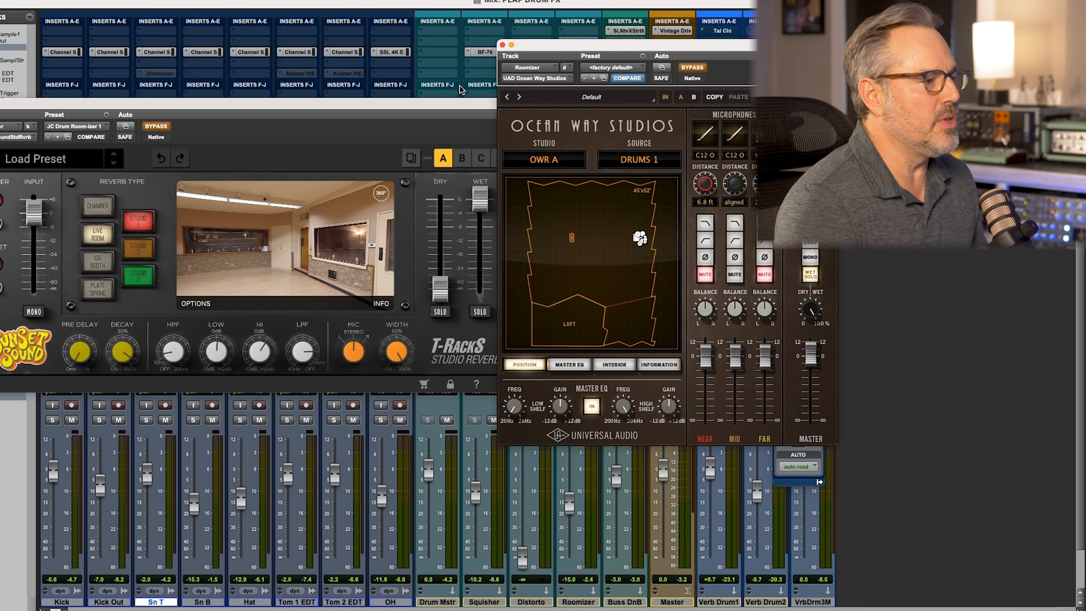
left_click_drag(583, 45, 216, 80)
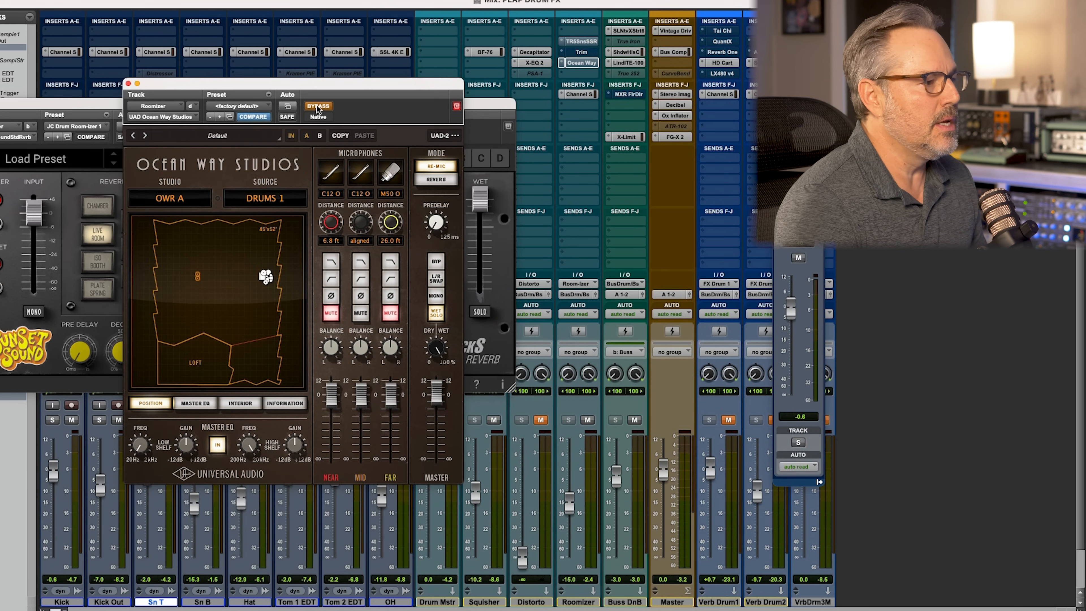
left_click(580, 93)
left_click_drag(422, 87, 739, 46)
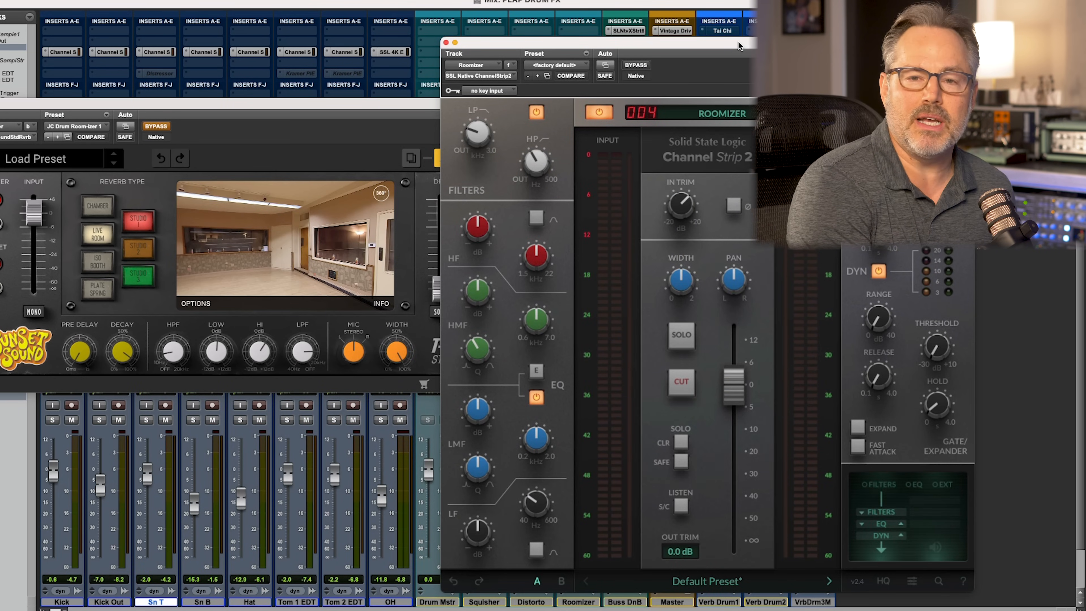
left_click_drag(532, 41, 175, 13)
left_click(584, 63)
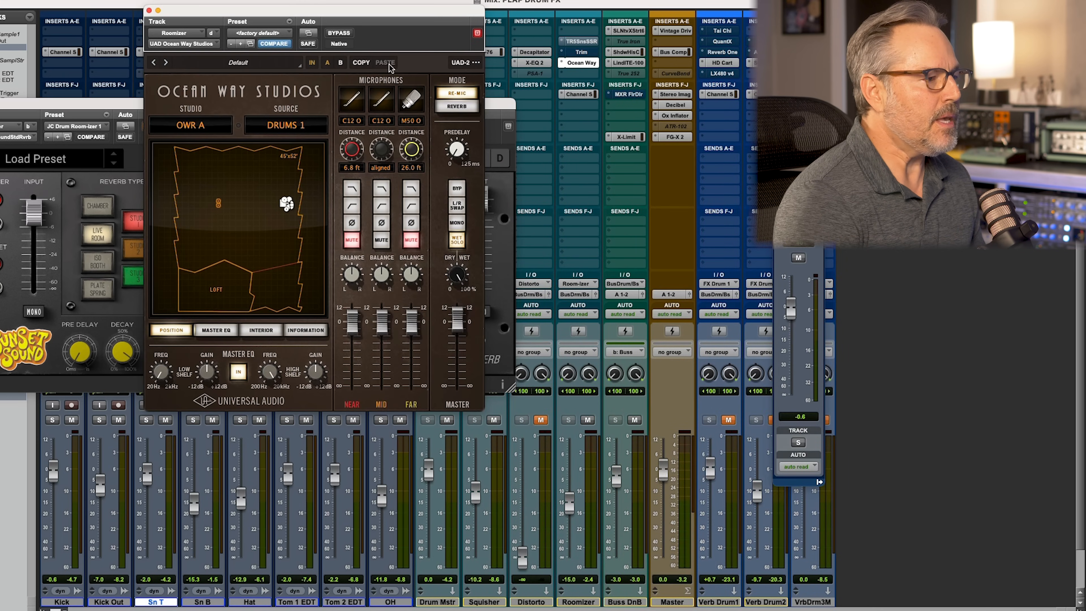
Recheck the Roomizer's Channel Strip 2 insert, close it, and pull the Roomizer fader all the way down
left_click(578, 91)
left_click_drag(400, 5, 427, 77)
key("space")
left_click_drag(570, 508, 570, 484)
key("space")
key("super+w")
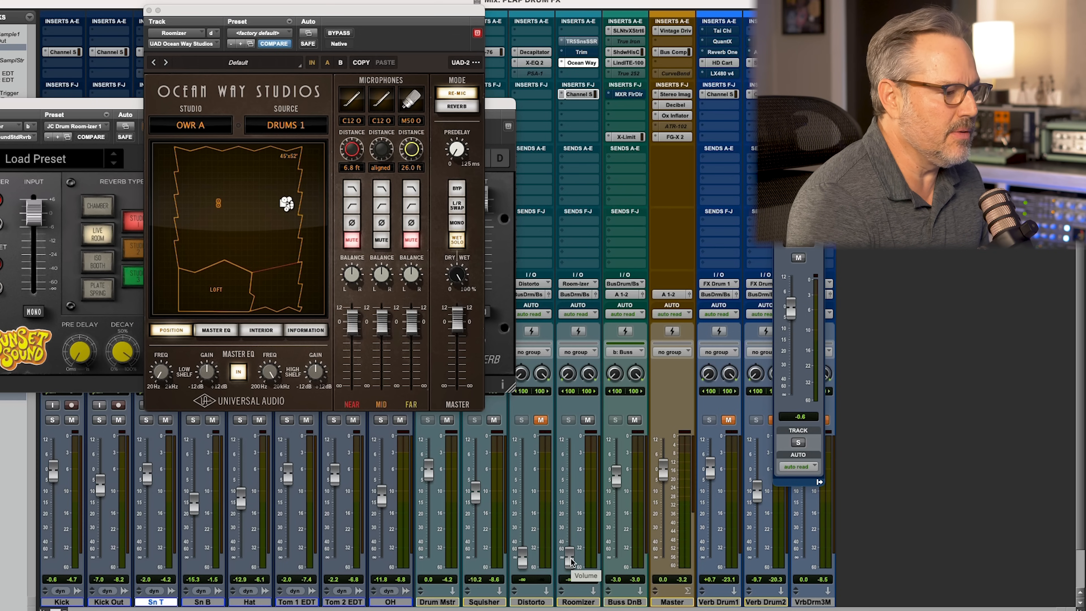
Play the full drum mix, raise the Roomizer fader to -11.0 dB, and toggle its mute to compare with and without the room
key("space")
left_click_drag(570, 562, 570, 536)
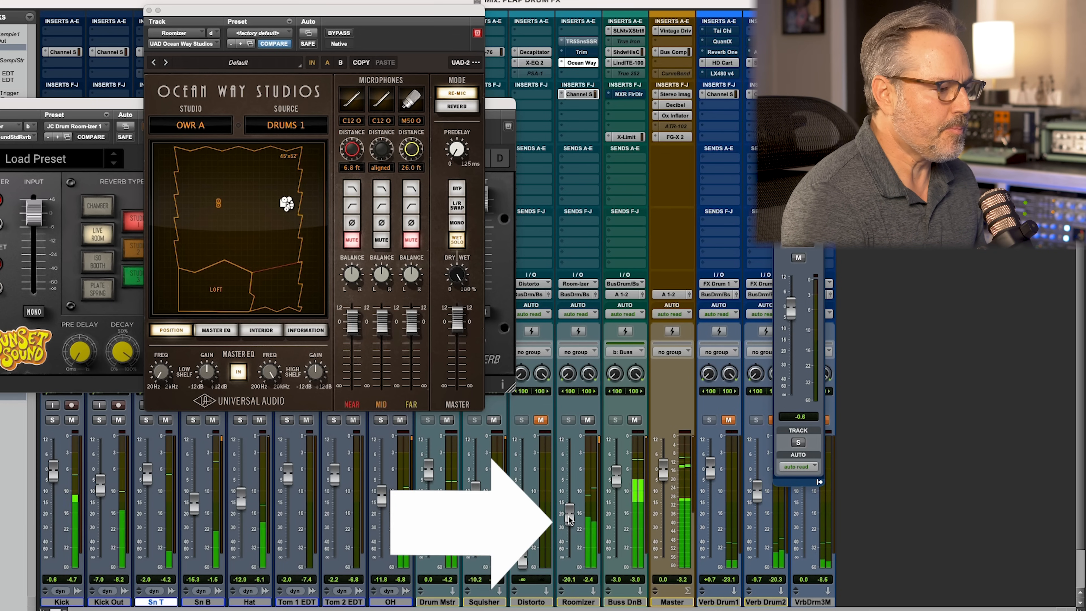
left_click_drag(571, 497, 572, 478)
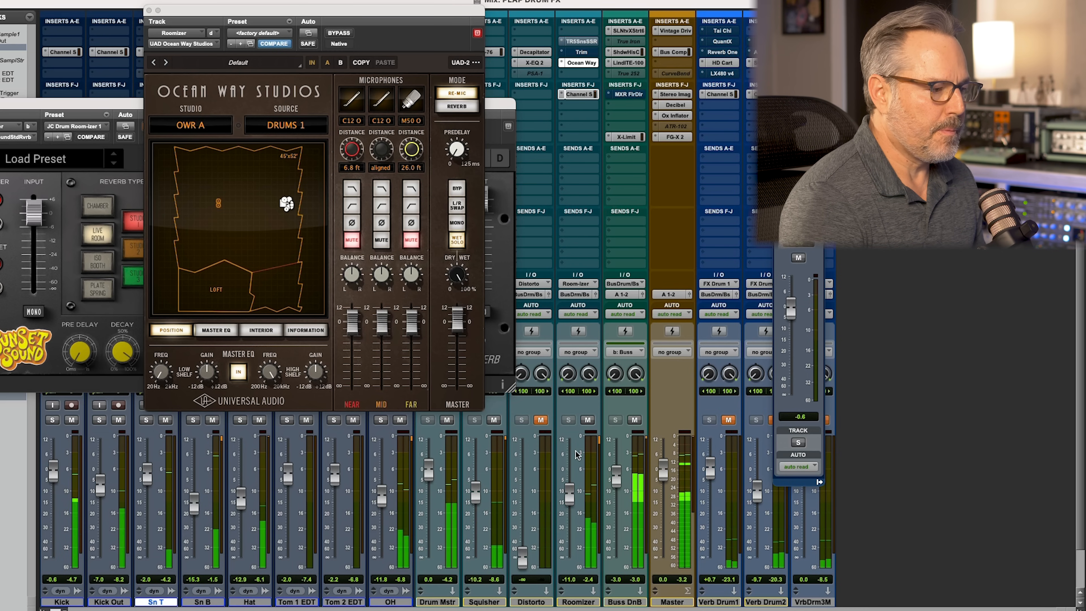
left_click(587, 421)
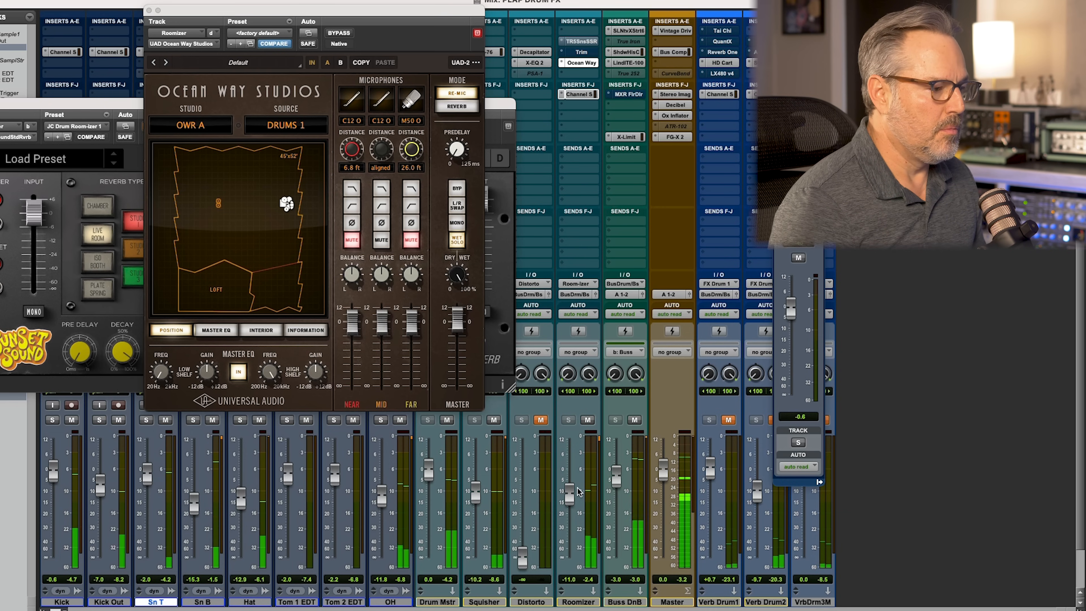
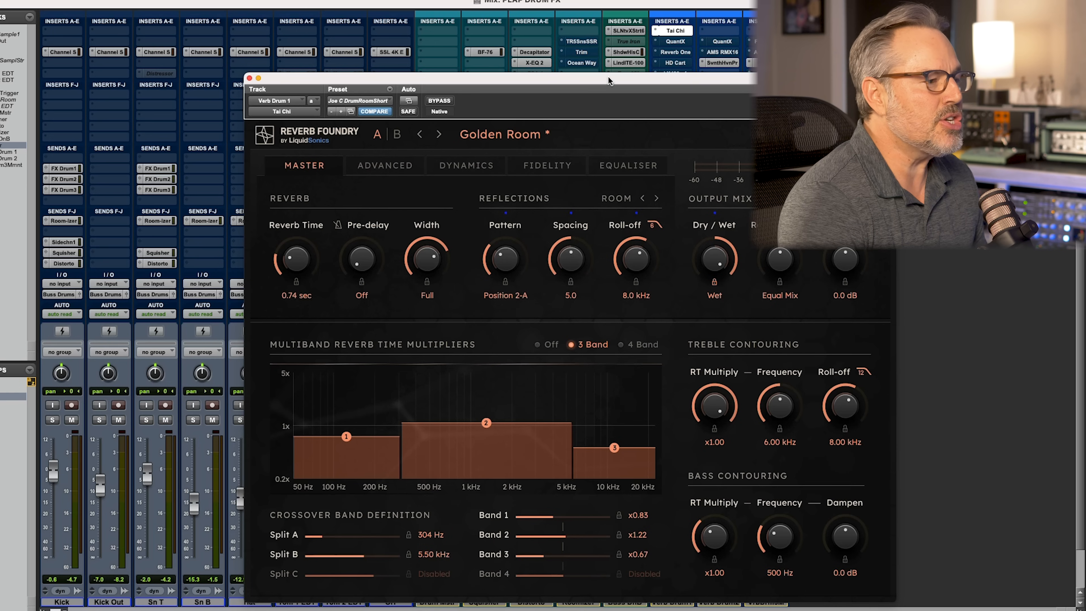
Unmute the Verb Drum1 track and move its Tai Chi reverb window clear of the track's mute and fader
left_click_drag(607, 76, 690, 134)
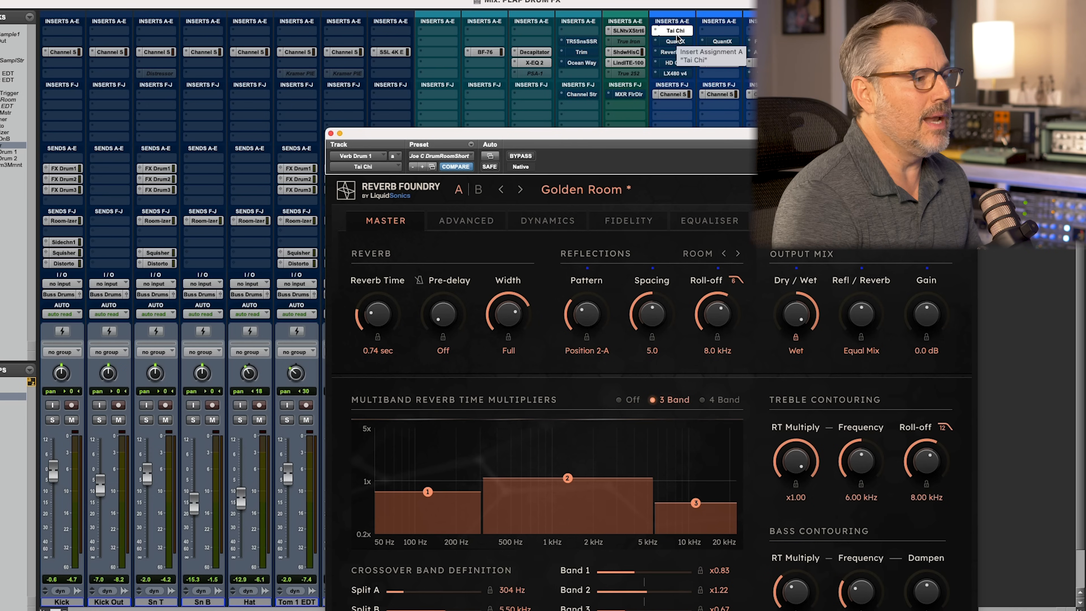
left_click_drag(614, 133, 544, 500)
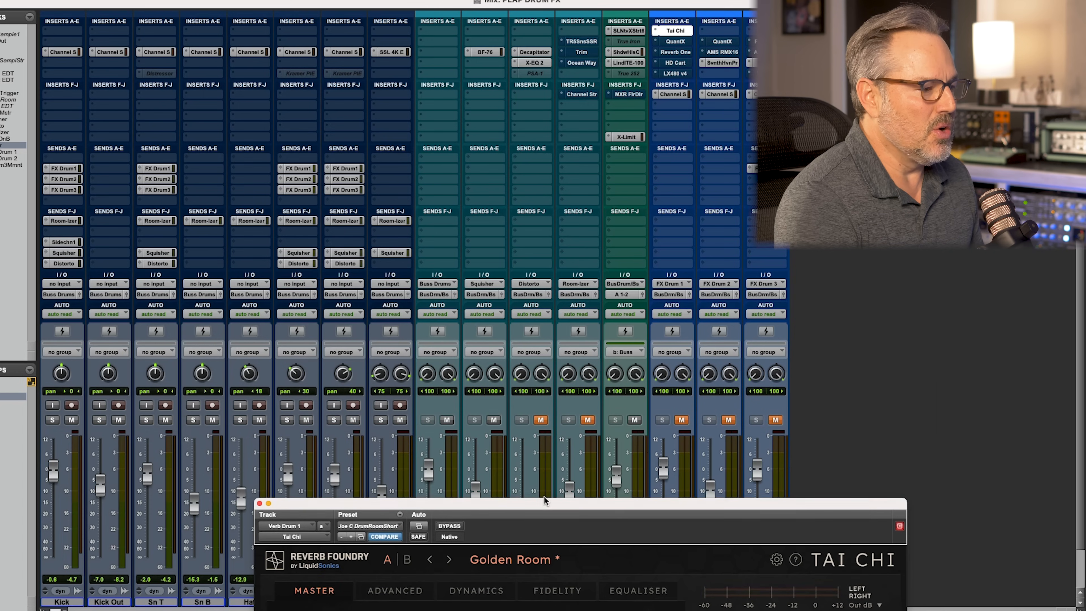
left_click(682, 423)
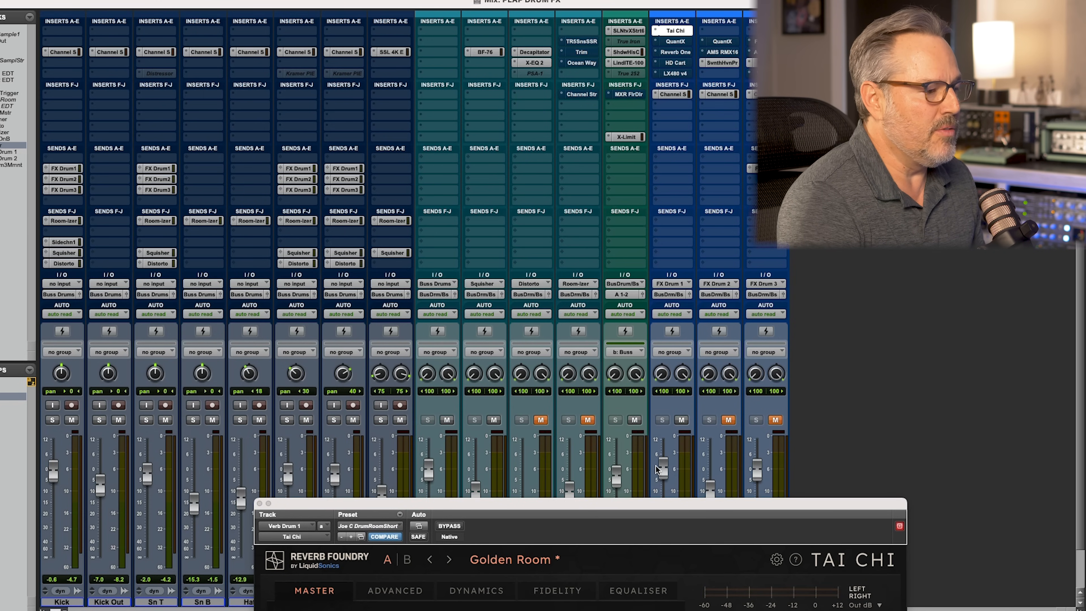
left_click_drag(643, 501, 528, 102)
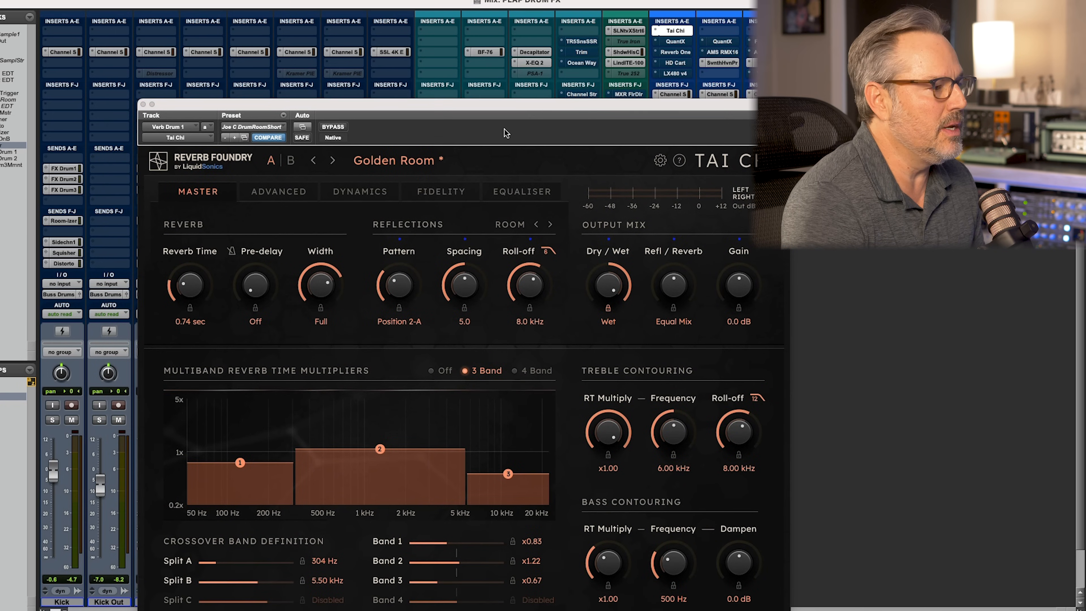
left_click_drag(439, 112, 202, 71)
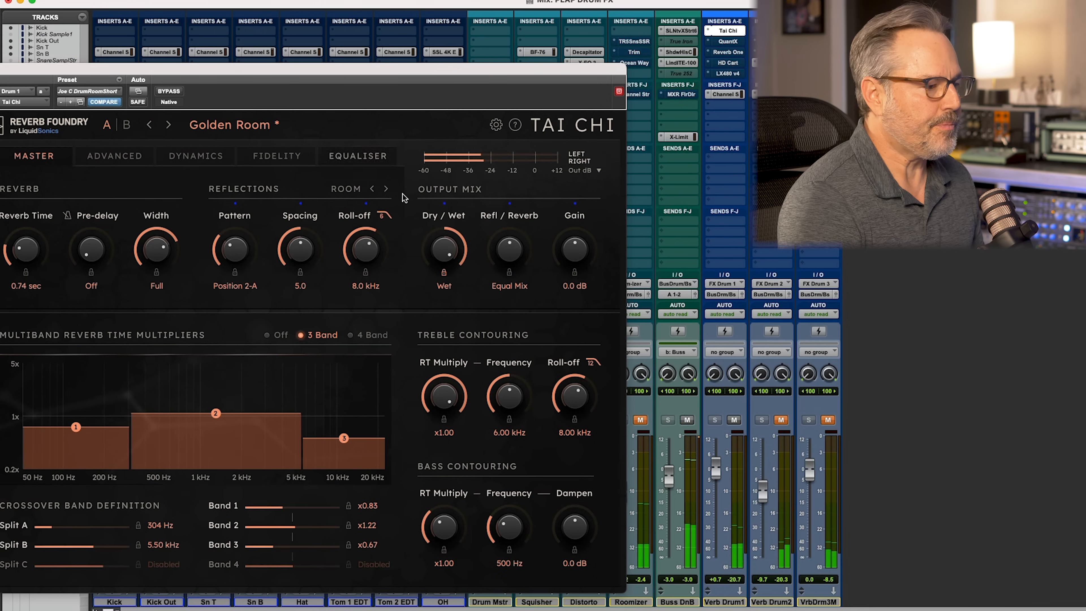
Toggle the Verb Drum1 mute to compare the drum mix with and without Tai Chi, and move the plug-in window aside
left_click(734, 419)
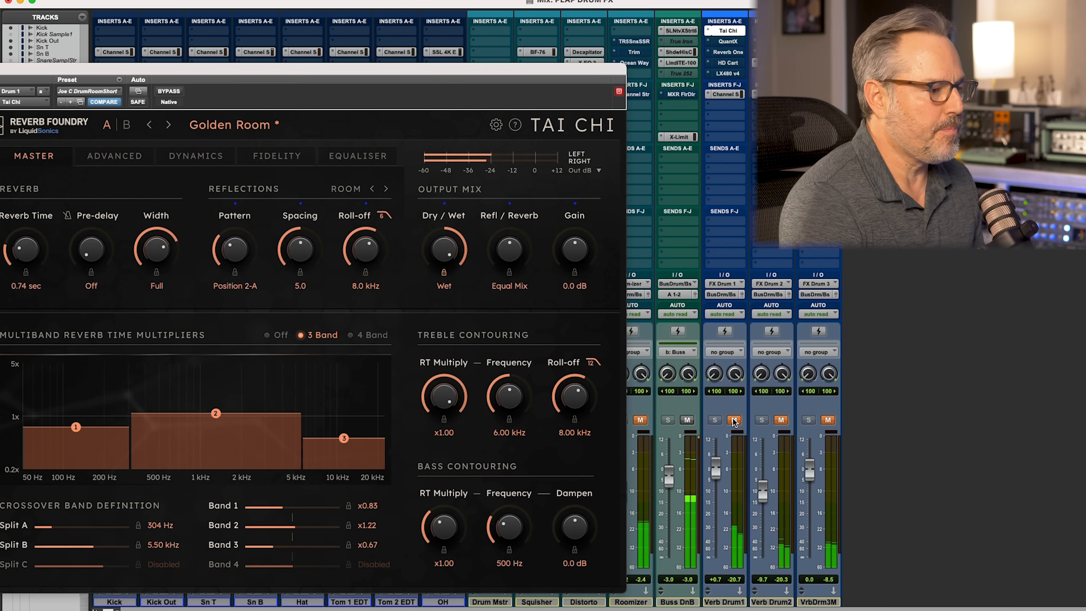
left_click(734, 420)
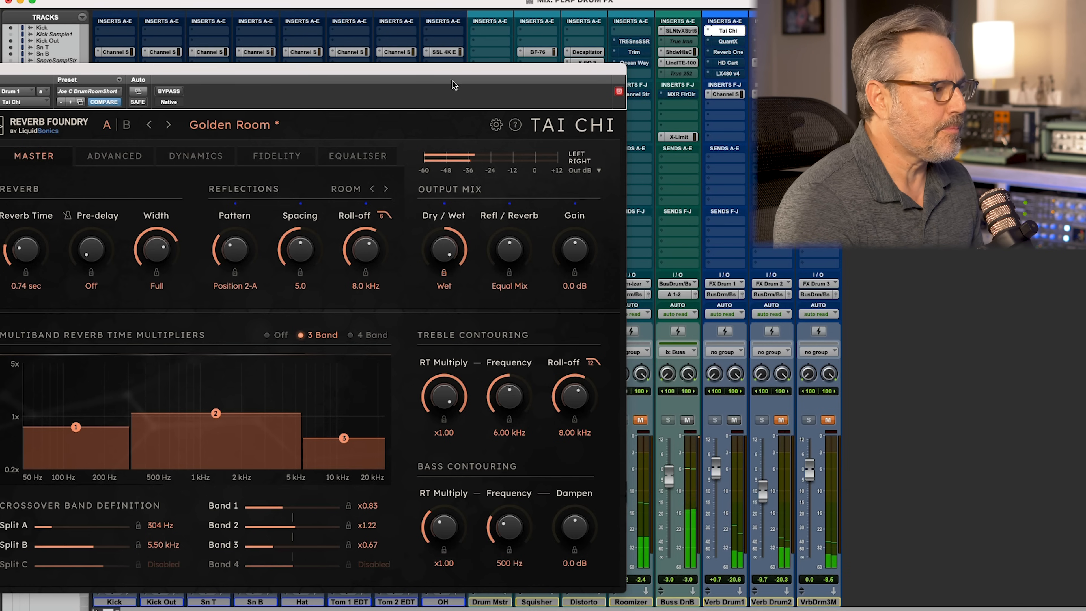
left_click_drag(436, 69, 848, 65)
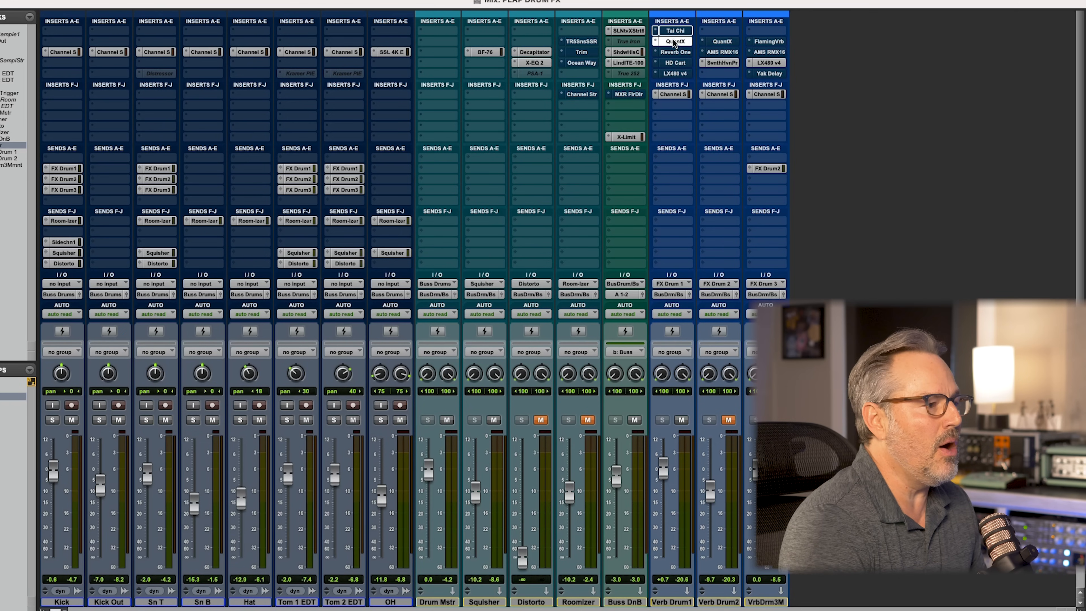
Play the drum mix through QuantX on Verb Drum1 and raise the track's fader to +0.9 dB
left_click_drag(650, 64, 627, 81)
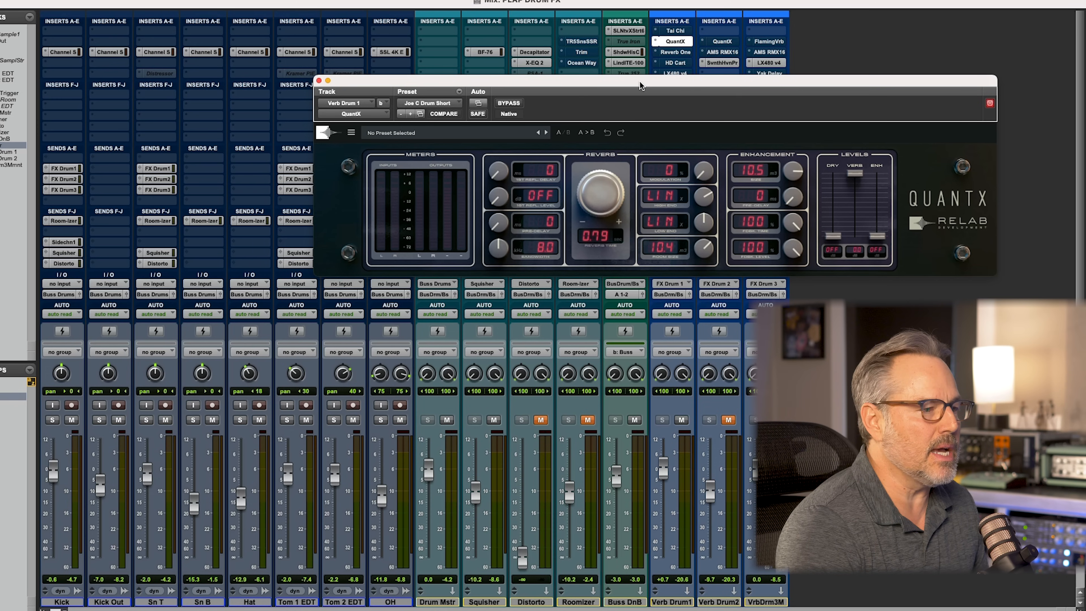
left_click_drag(639, 81, 618, 92)
key("space")
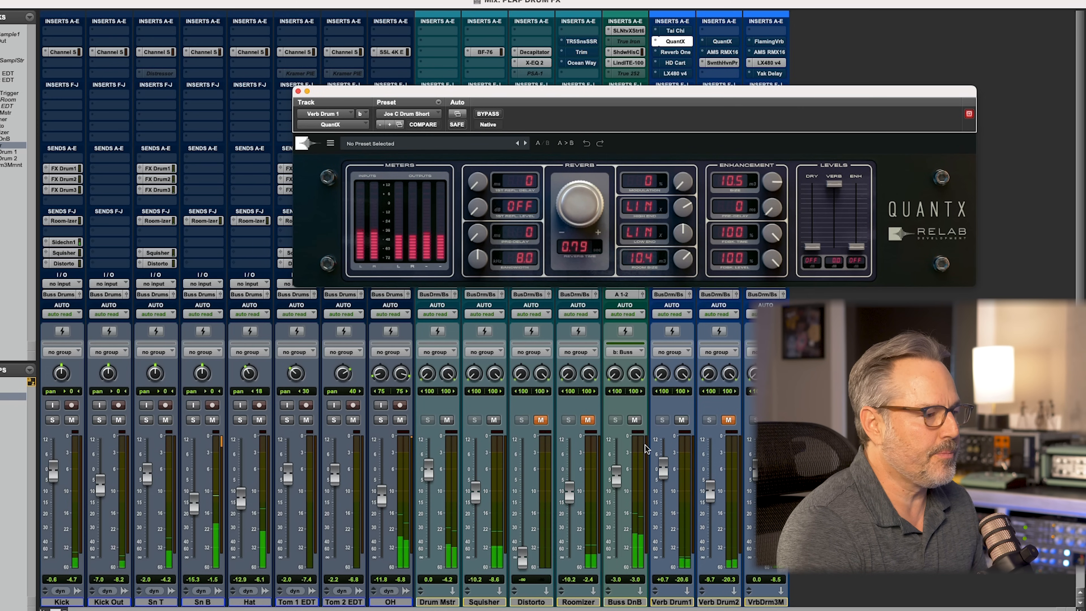
left_click_drag(663, 465, 663, 463)
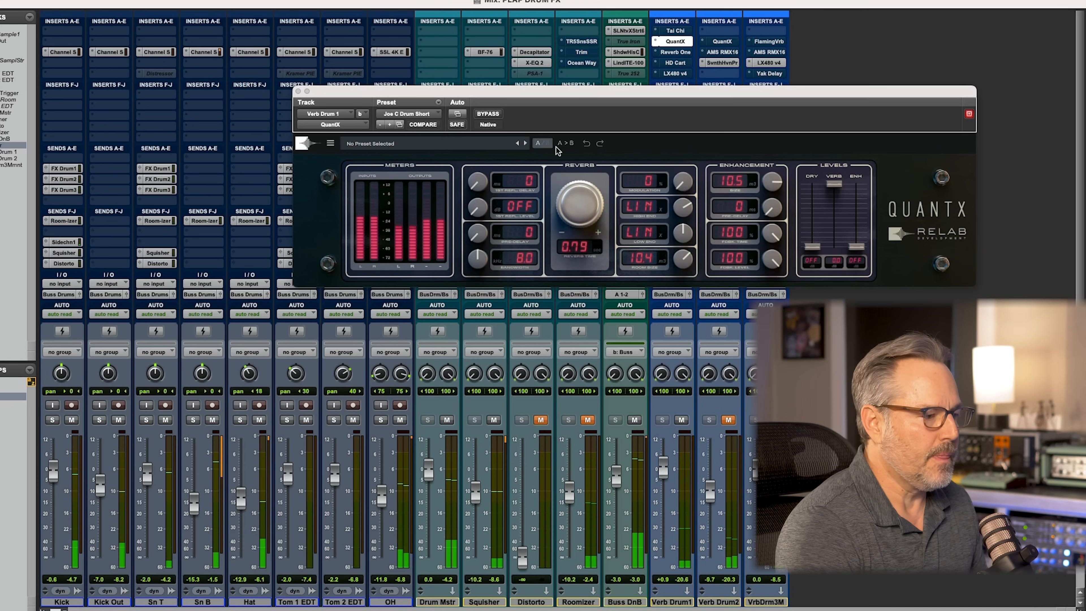
Toggle the Verb Drum1 mute to compare the mix with and without QuantX, and bypass QuantX
left_click(681, 420)
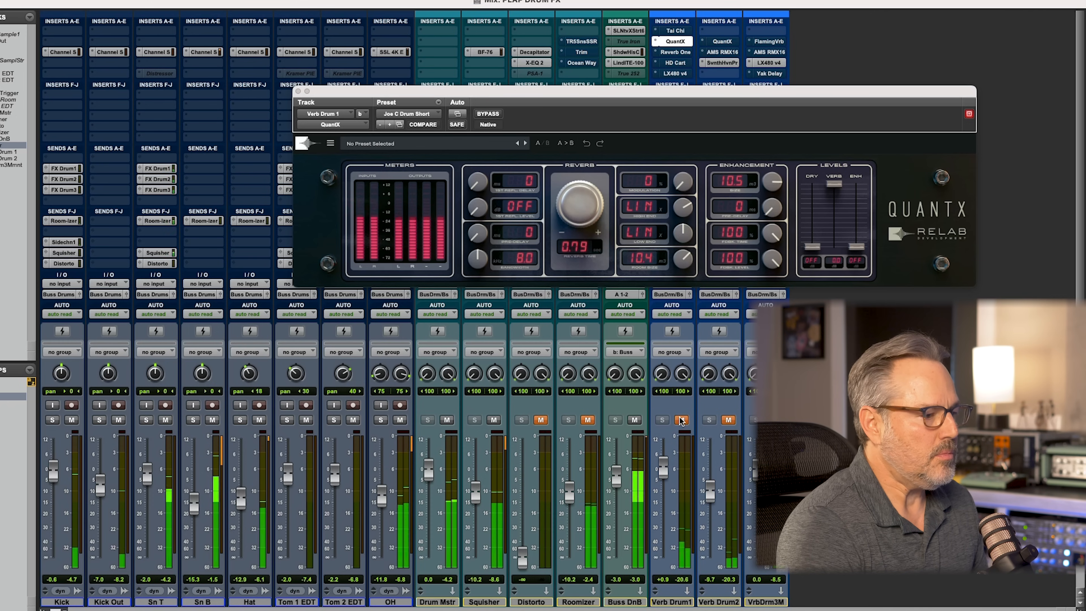
left_click(682, 420)
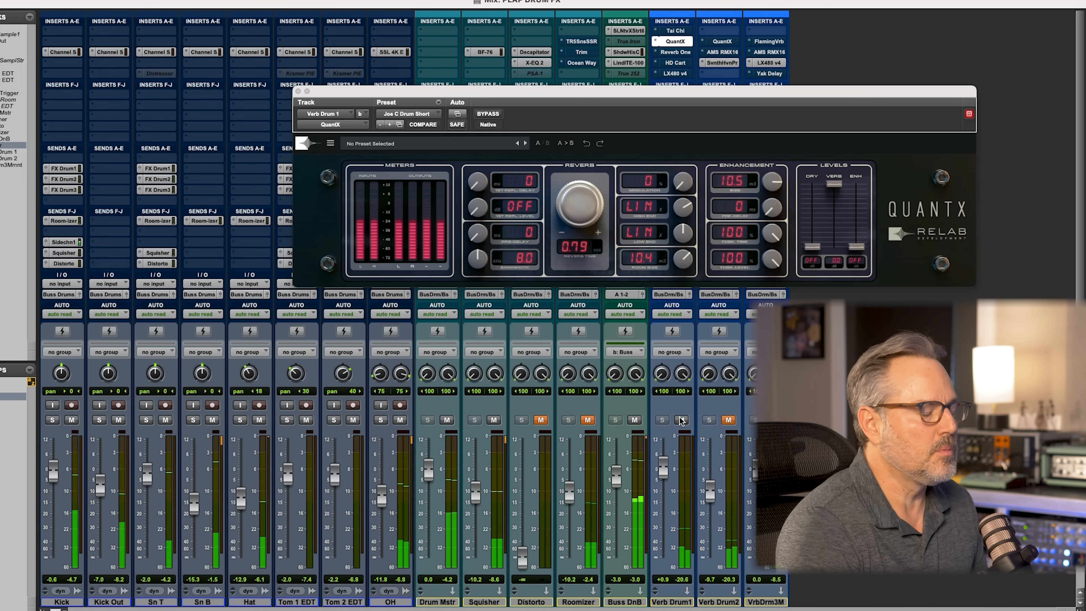
left_click(681, 420)
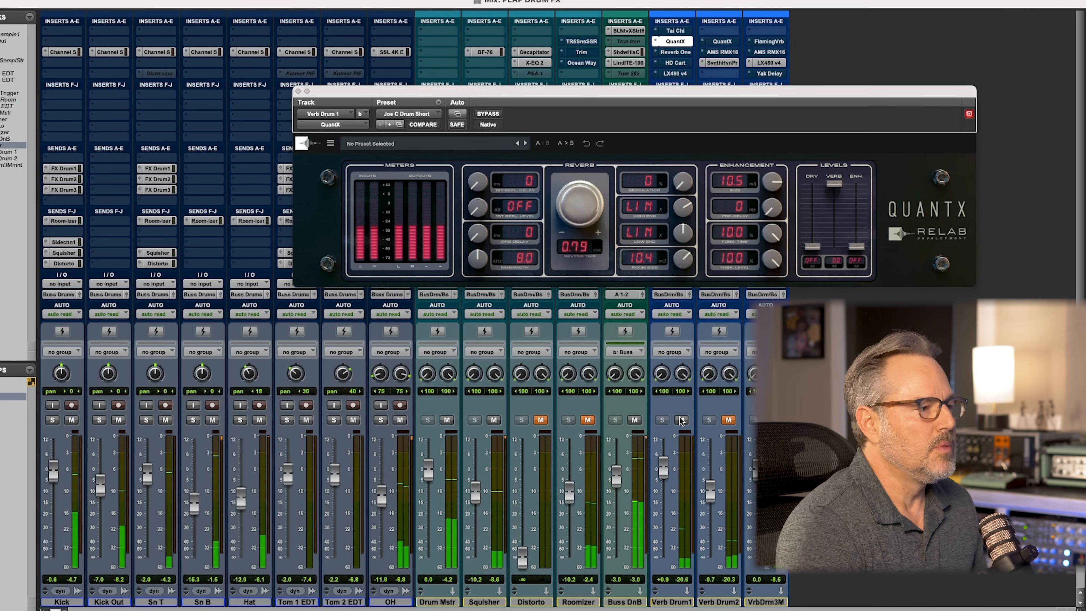
left_click(672, 42, "super")
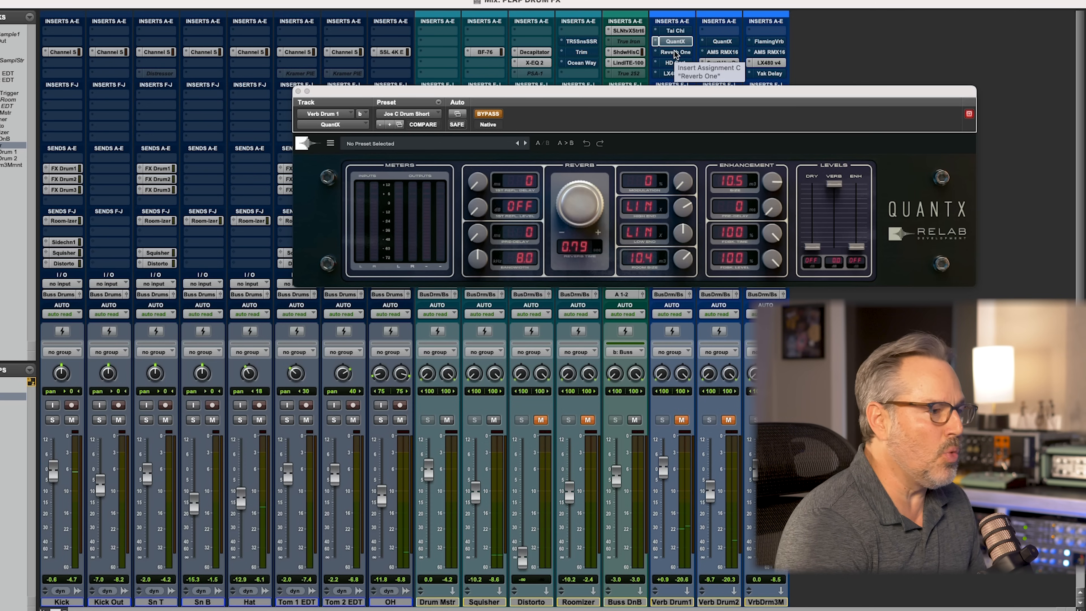
Open Reverb One on Verb Drum1, unmute the track to audition the JC Wood Room.1 preset, and bypass the reverb
left_click(675, 52)
left_click_drag(482, 87, 544, 43)
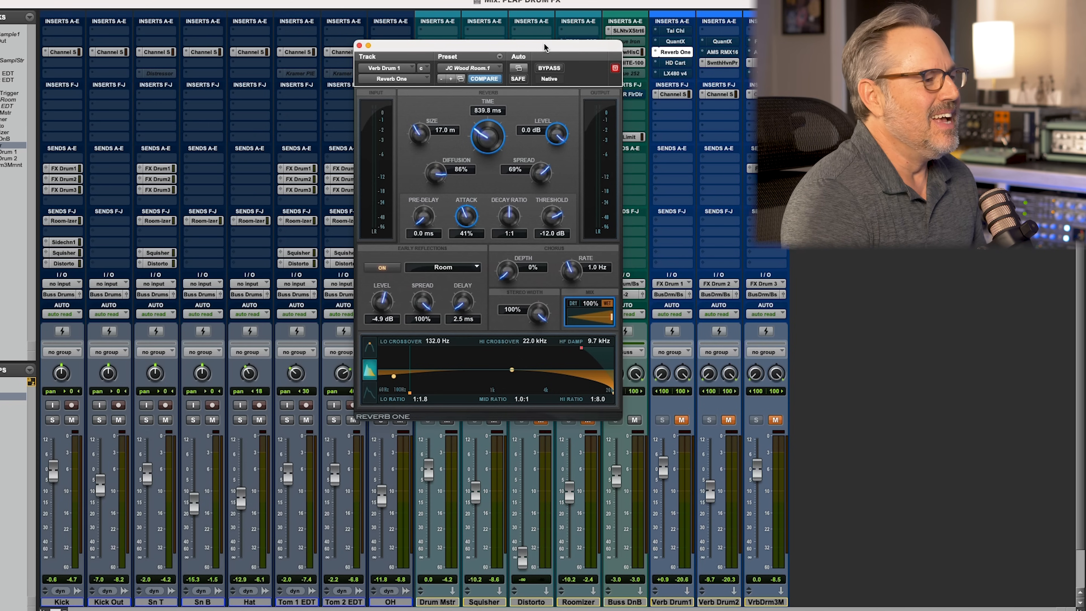
left_click_drag(543, 43, 533, 44)
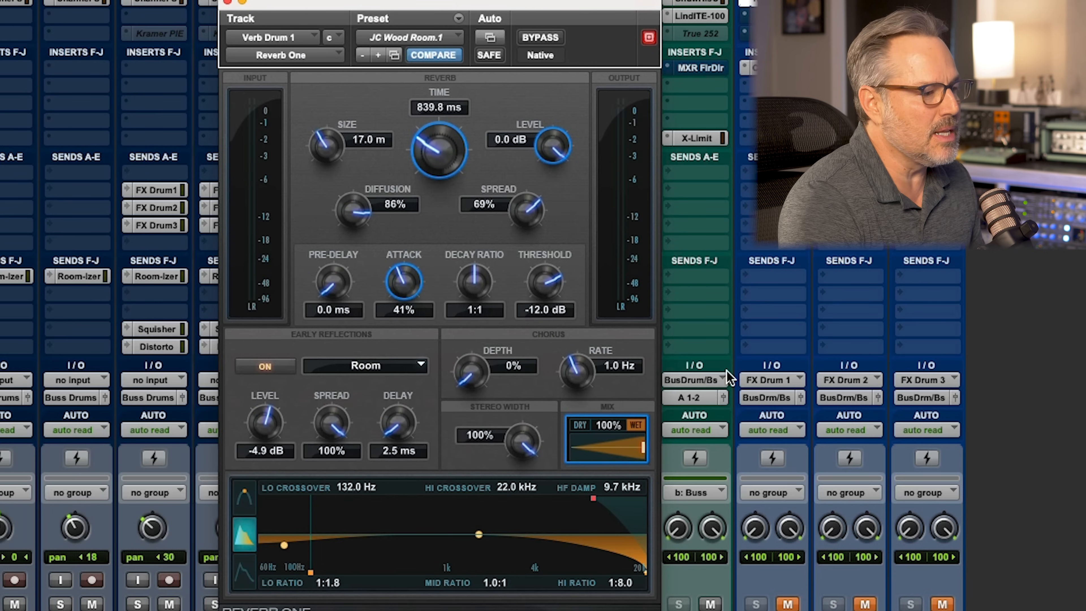
left_click(787, 604)
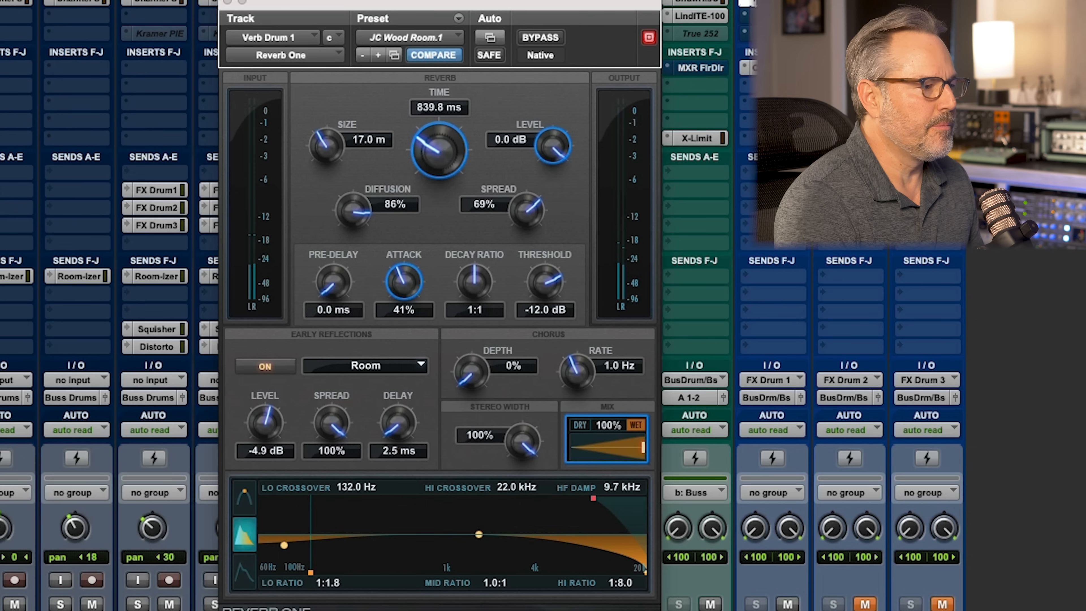
left_click(541, 38)
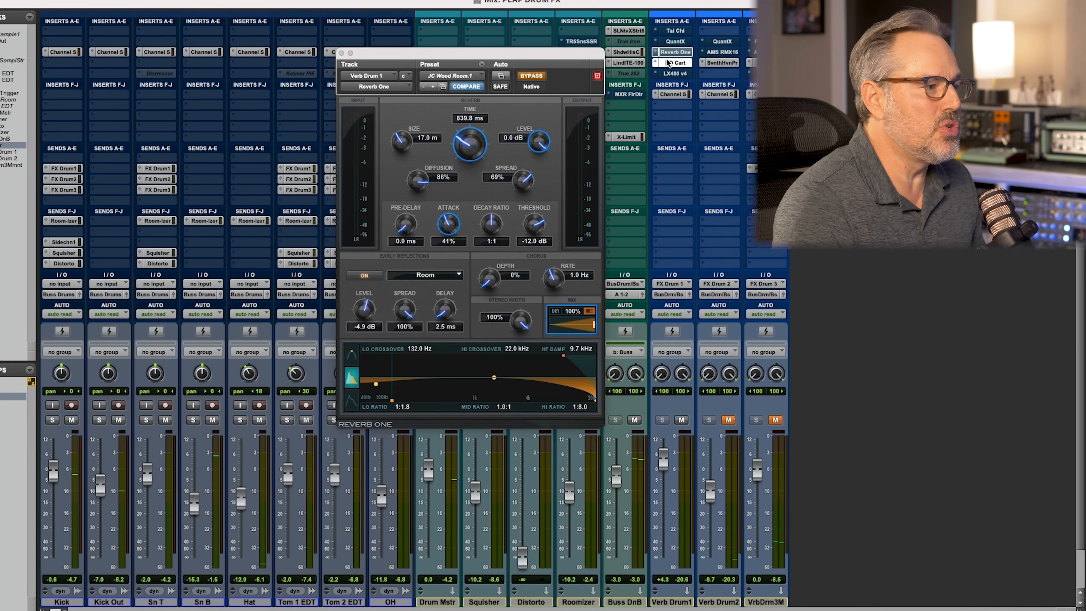
Open HD Cart on Verb Drum1 to review its Studio A settings, and bypass the plug-in
left_click(767, 13)
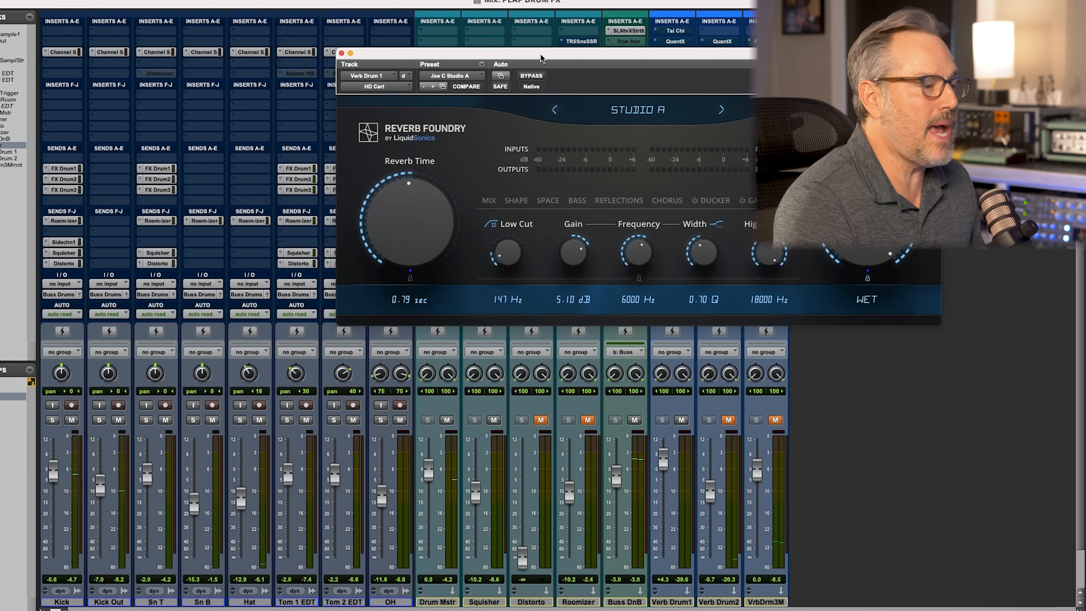
left_click_drag(538, 52, 471, 86)
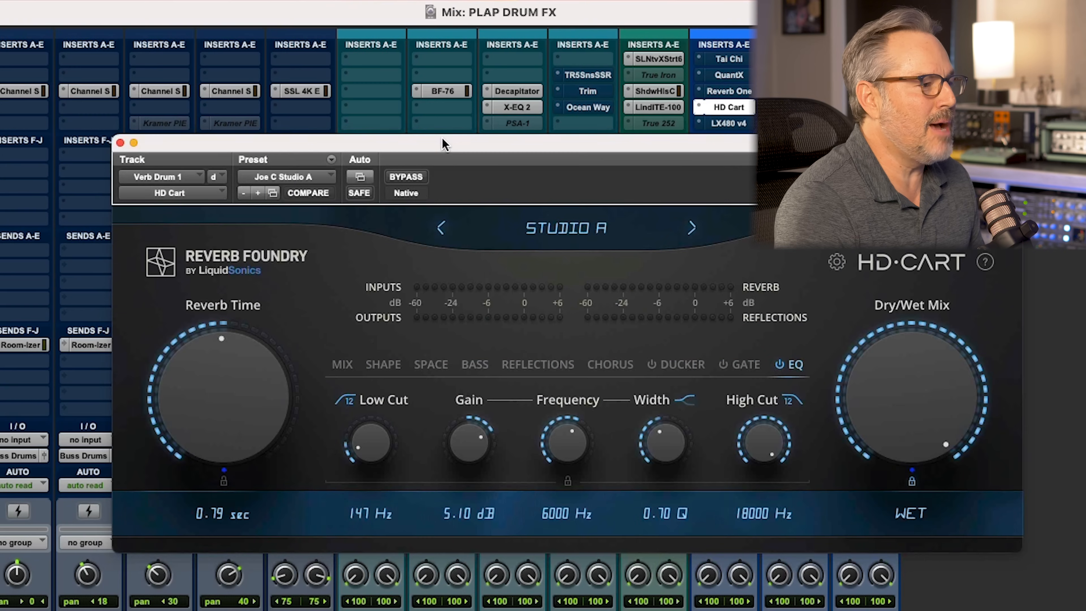
left_click_drag(447, 141, 450, 139)
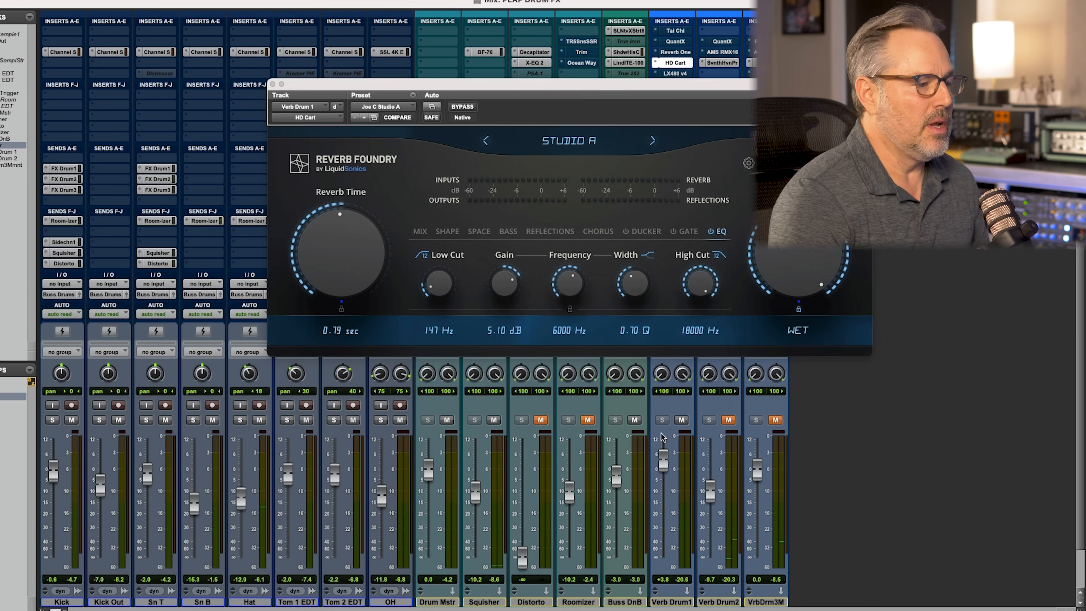
left_click(674, 62, "super")
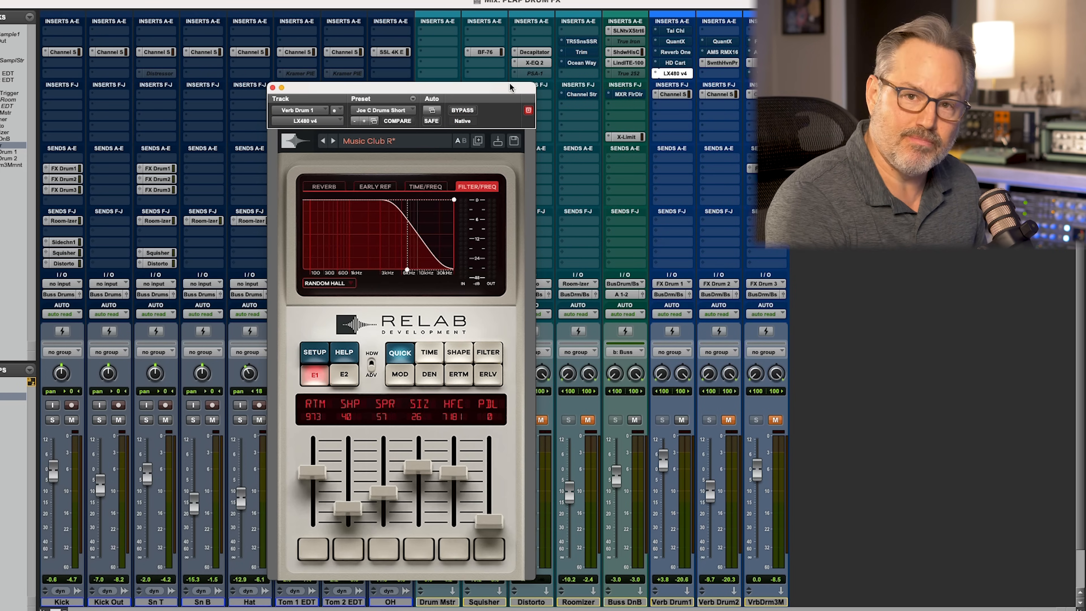
Audition the LX480 v4 reverb in the drum mix with the Verb Drum1 fader at +6.0 dB, and bypass the plug-in
left_click_drag(505, 90, 594, 45)
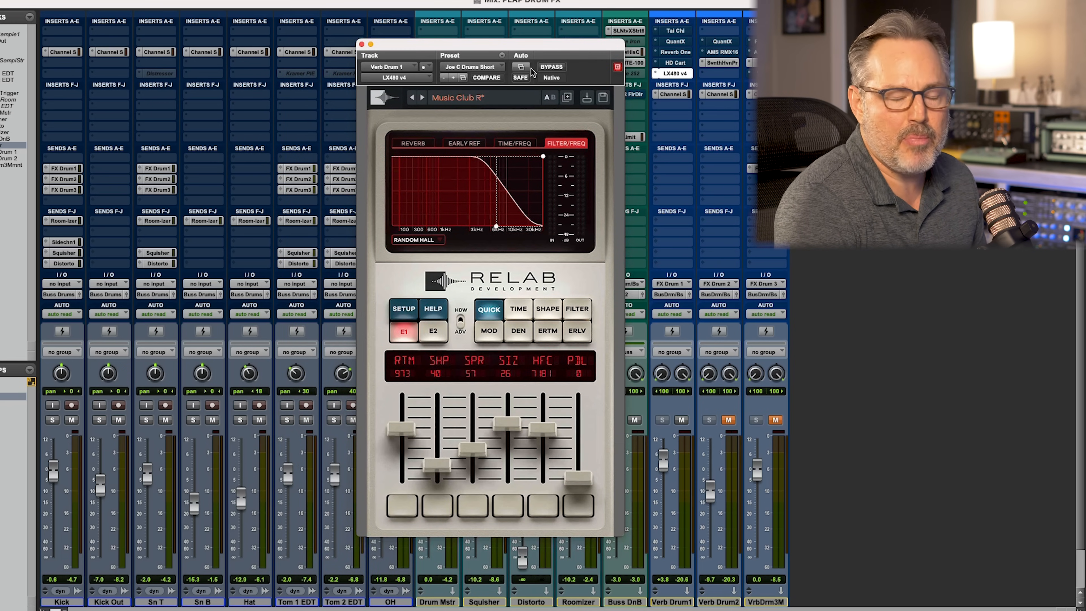
left_click_drag(529, 44, 511, 45)
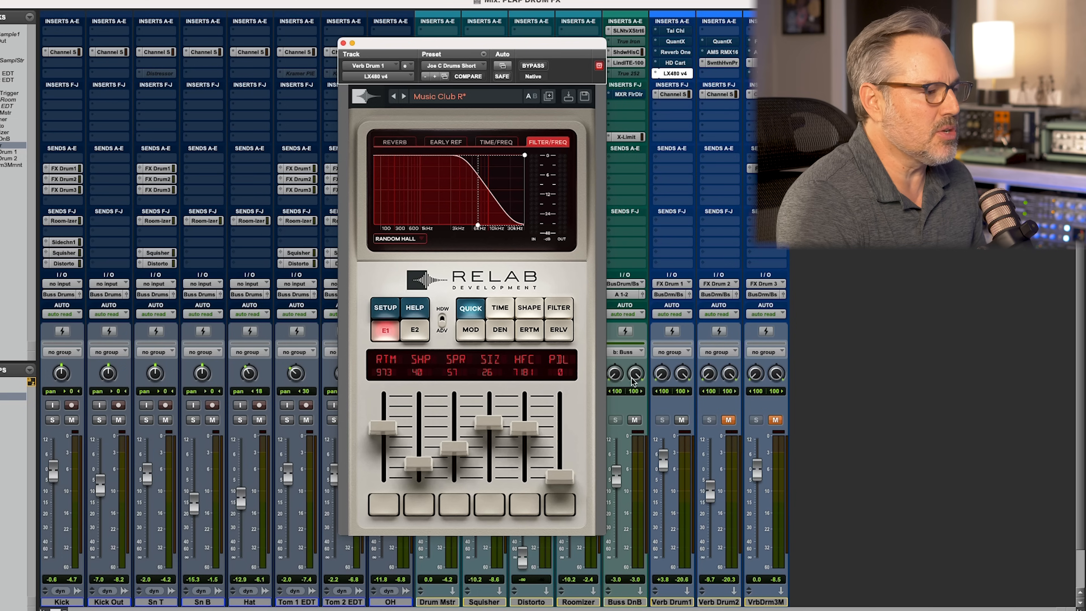
key("space")
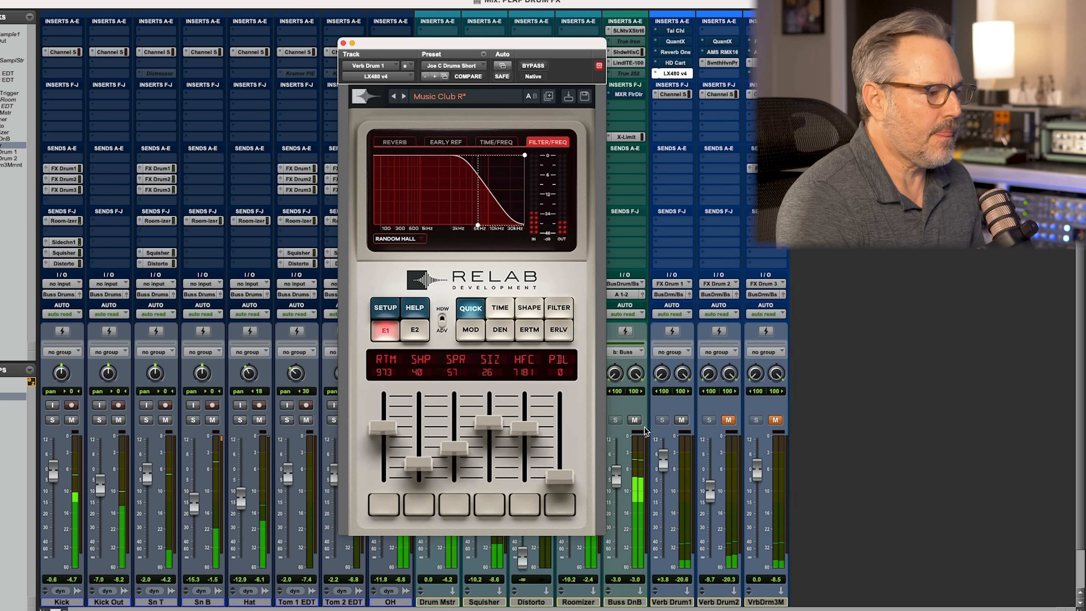
left_click_drag(663, 464, 662, 452)
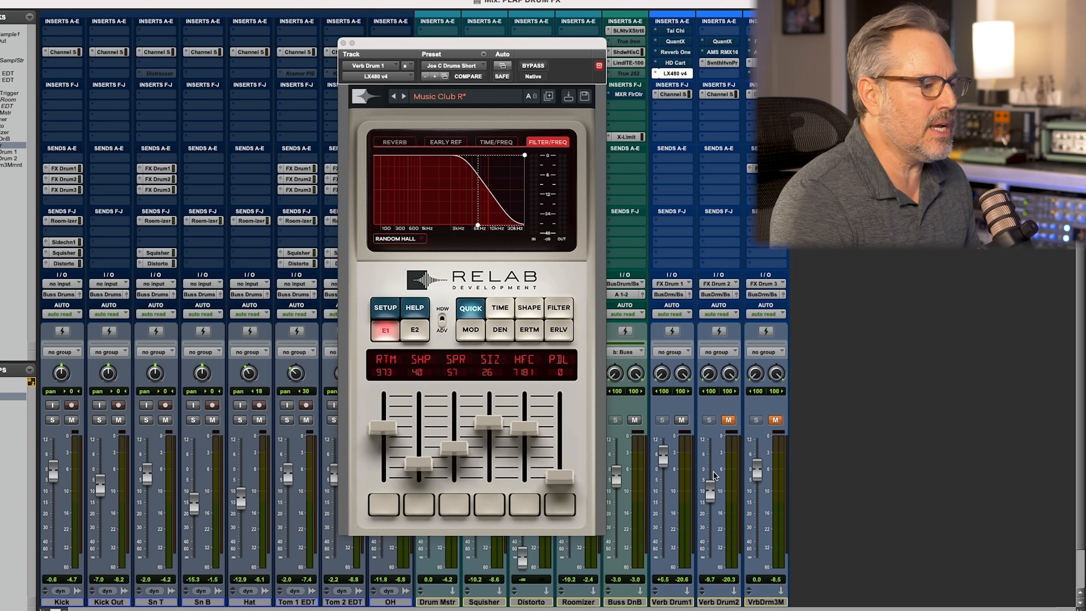
left_click_drag(661, 453, 663, 454)
key("space")
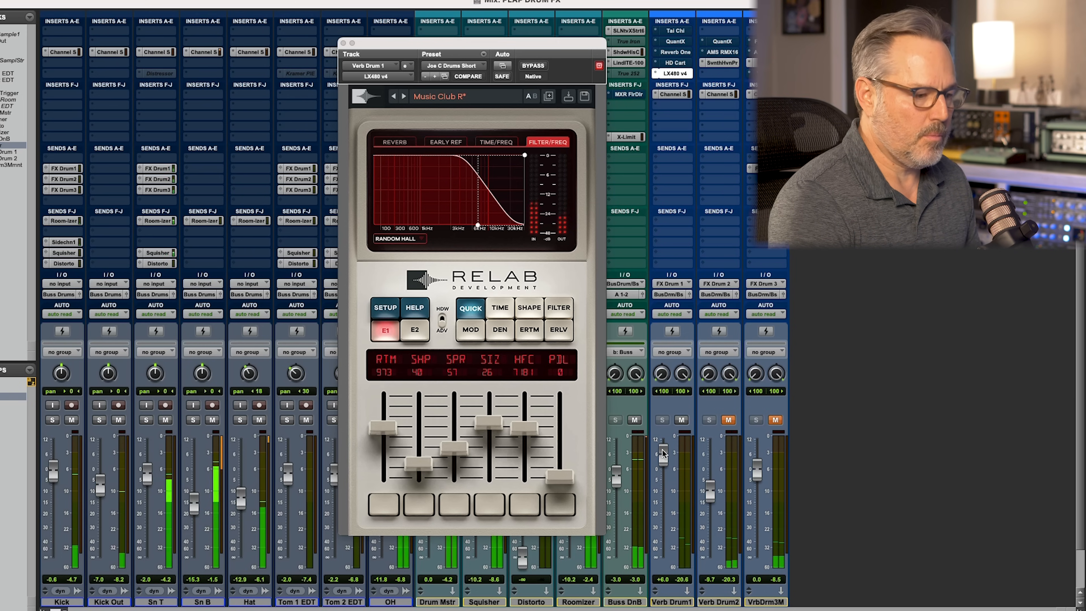
left_click(675, 73, "super")
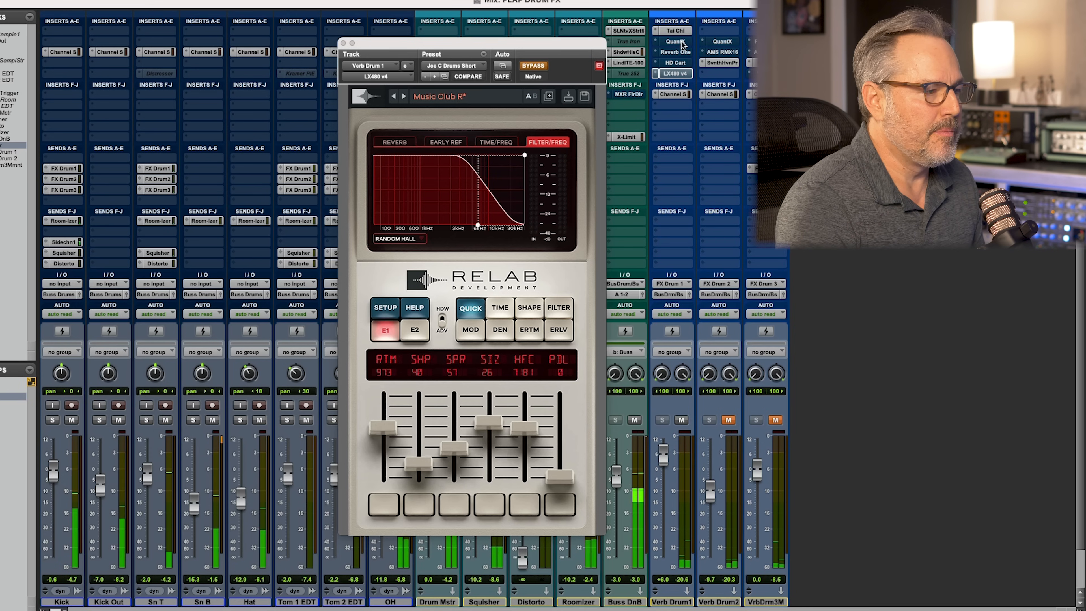